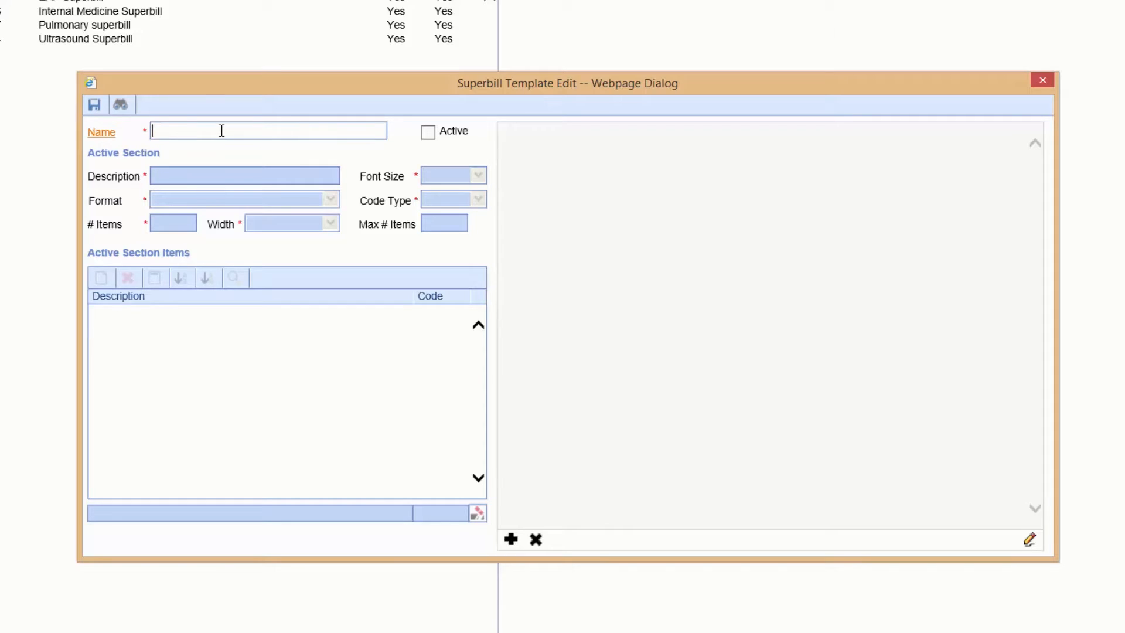
# Name the new superbill template "Cardiovascular Superbill" and mark it as active
pyautogui.write('Cardiovascular Superbill')
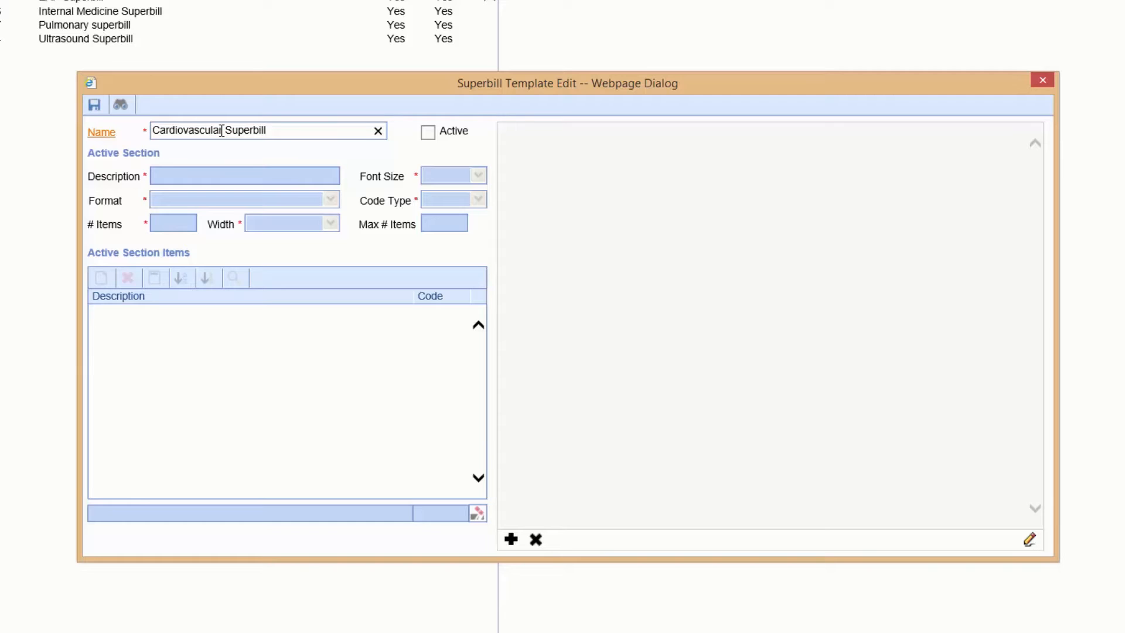
pyautogui.click(429, 133)
# Add a new section to the template and set its description to "Office Visits"
pyautogui.click(510, 539)
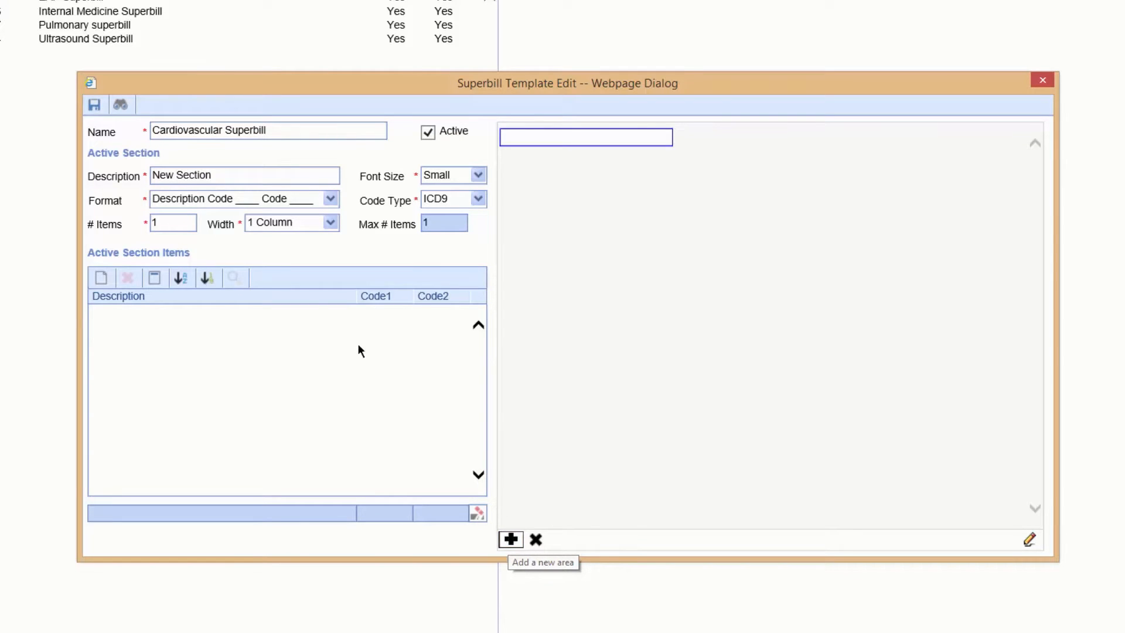
pyautogui.click(141, 179)
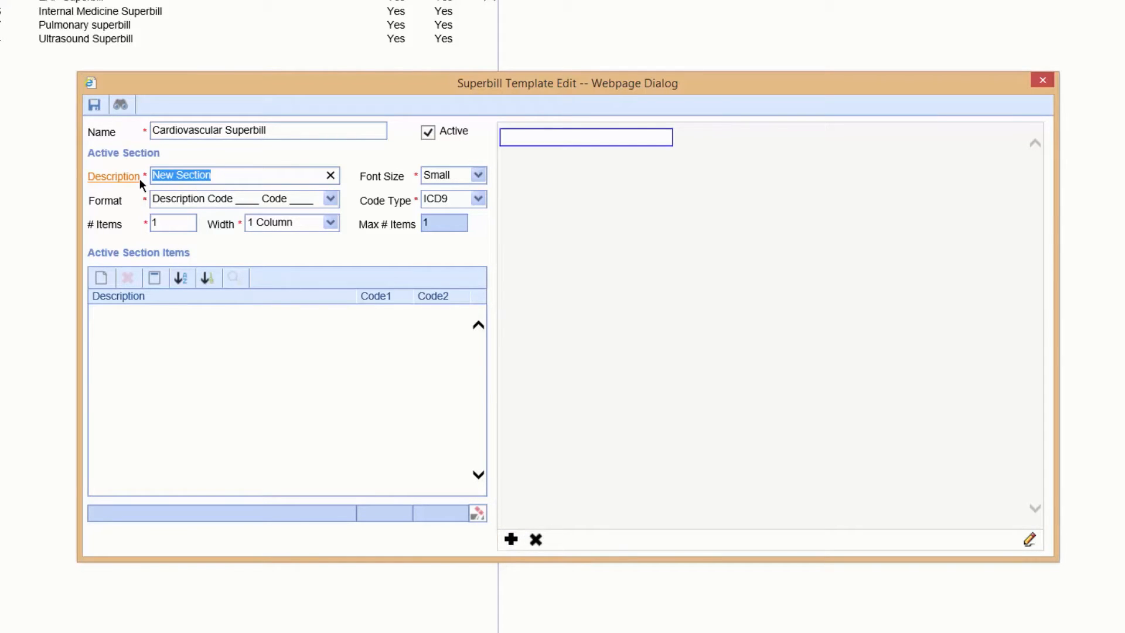
pyautogui.write('Office Visits')
# Set the Office Visits section's font size to Regular, code type to CPT and number of items to 5
pyautogui.click(460, 183)
pyautogui.click(456, 203)
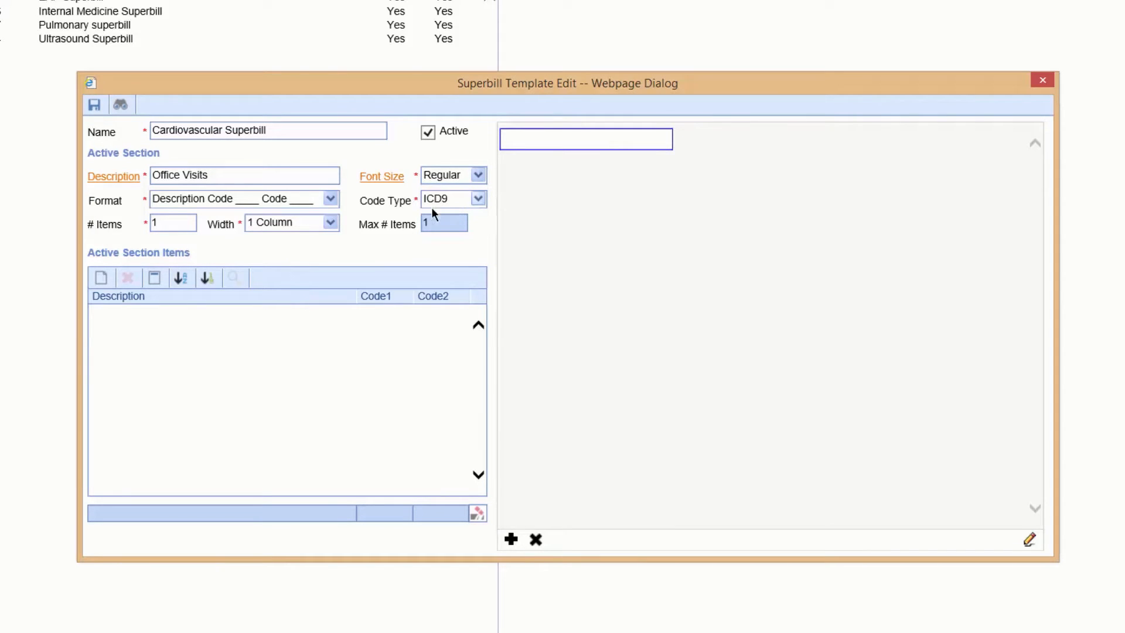
pyautogui.click(448, 202)
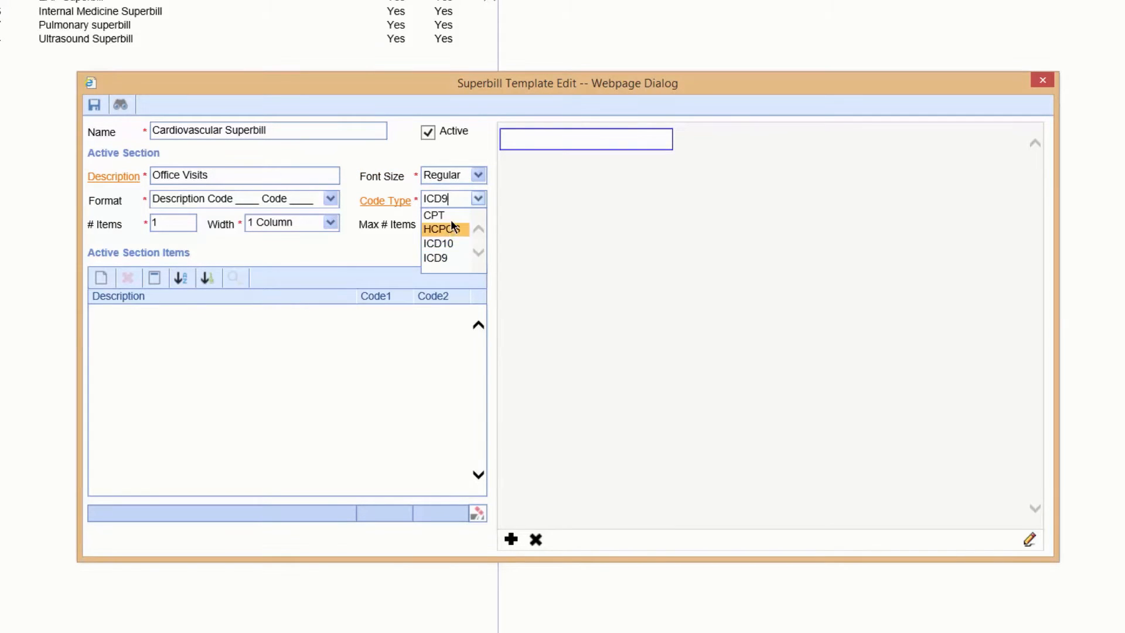
pyautogui.click(448, 216)
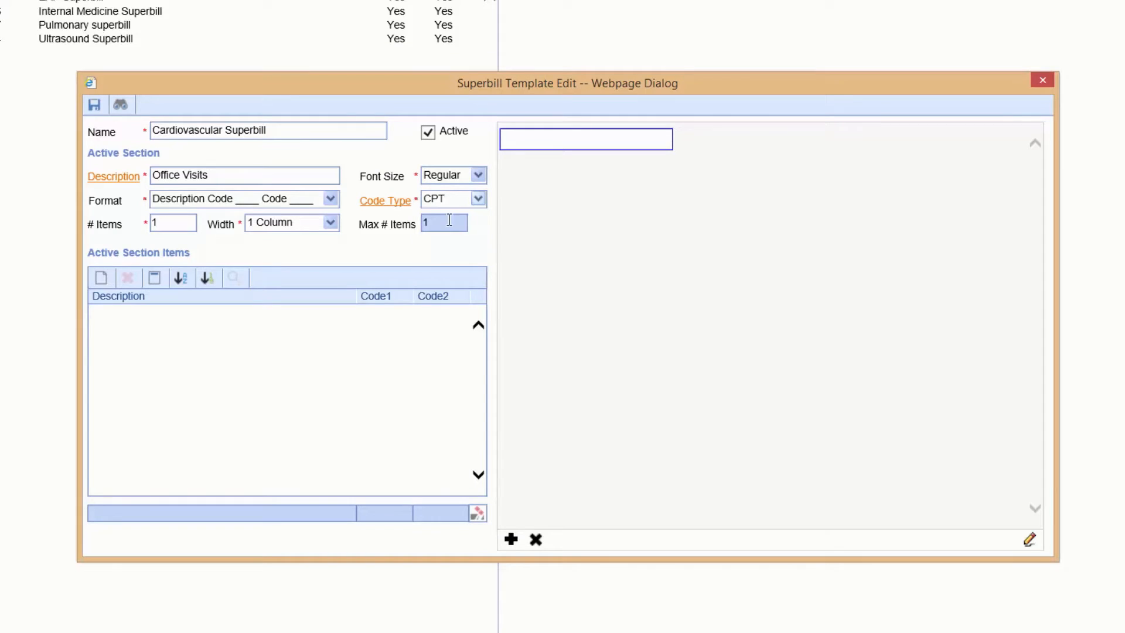
pyautogui.click(180, 224)
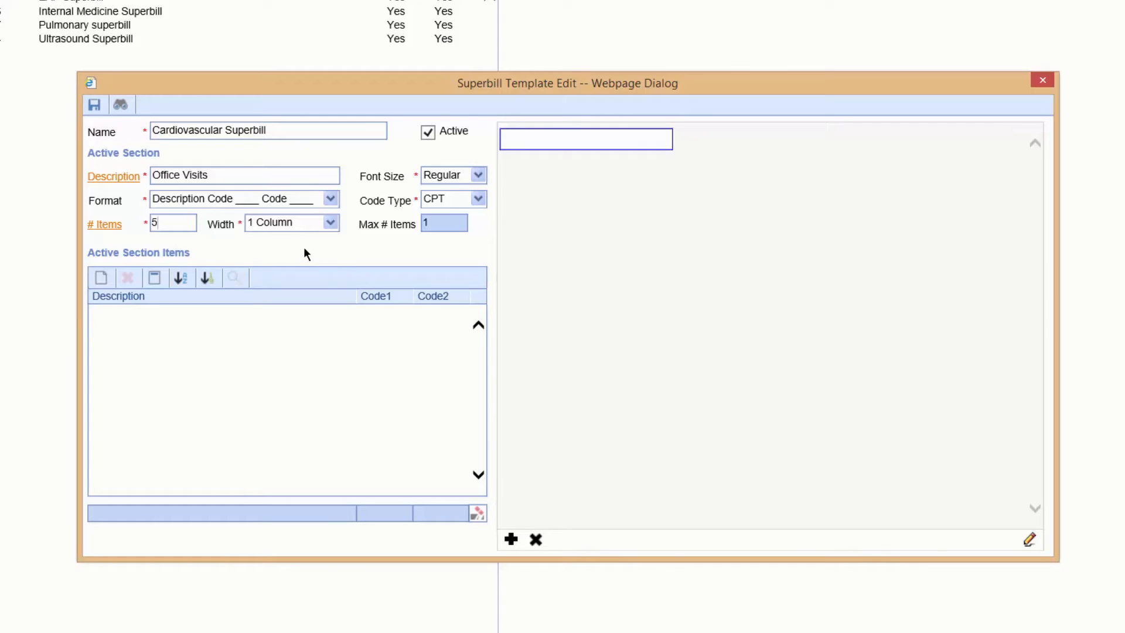
pyautogui.write('5')
pyautogui.press('Tab')
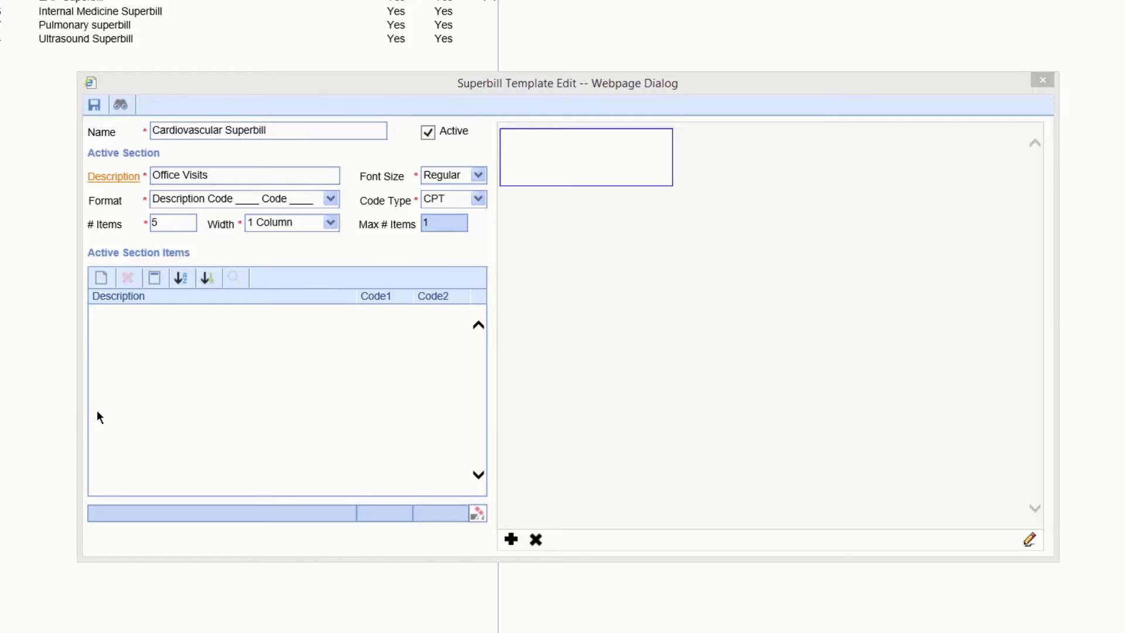
# Add three blank items to the Office Visits section
pyautogui.click(101, 279)
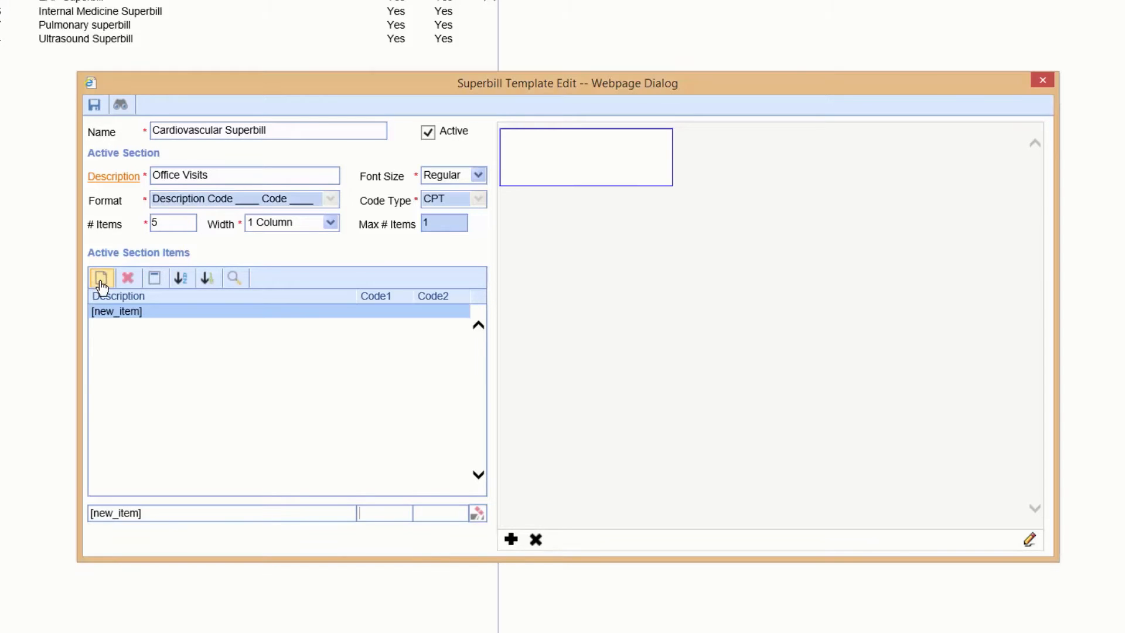
pyautogui.click(100, 279)
pyautogui.click(101, 280)
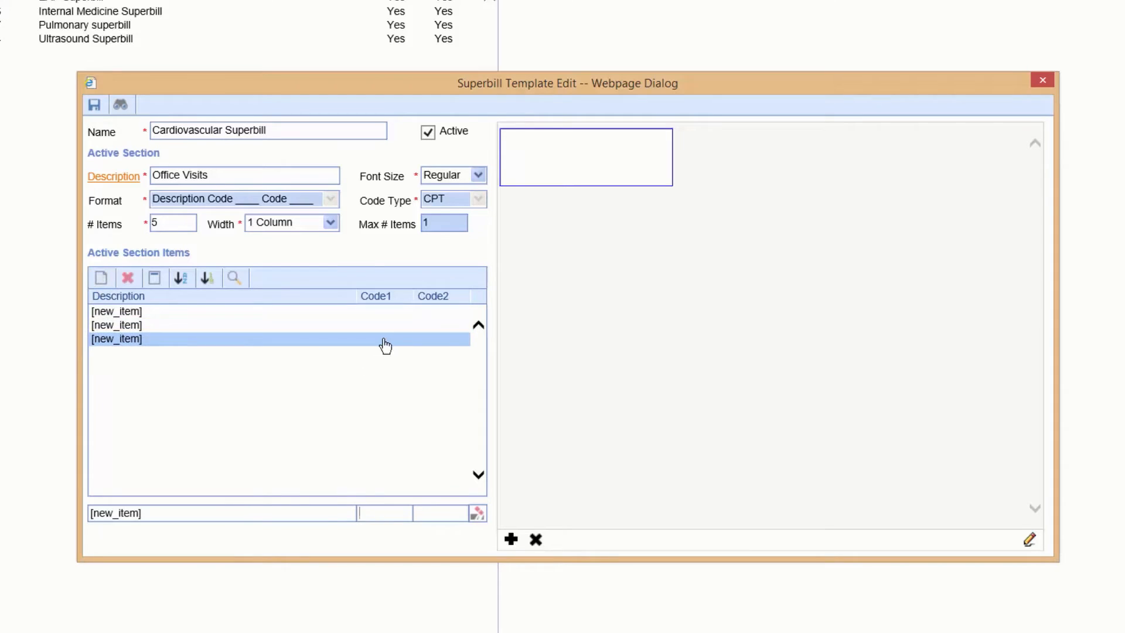
# Assign codes 99202 and 99212 to the first item in the Office Visits section
pyautogui.click(392, 311)
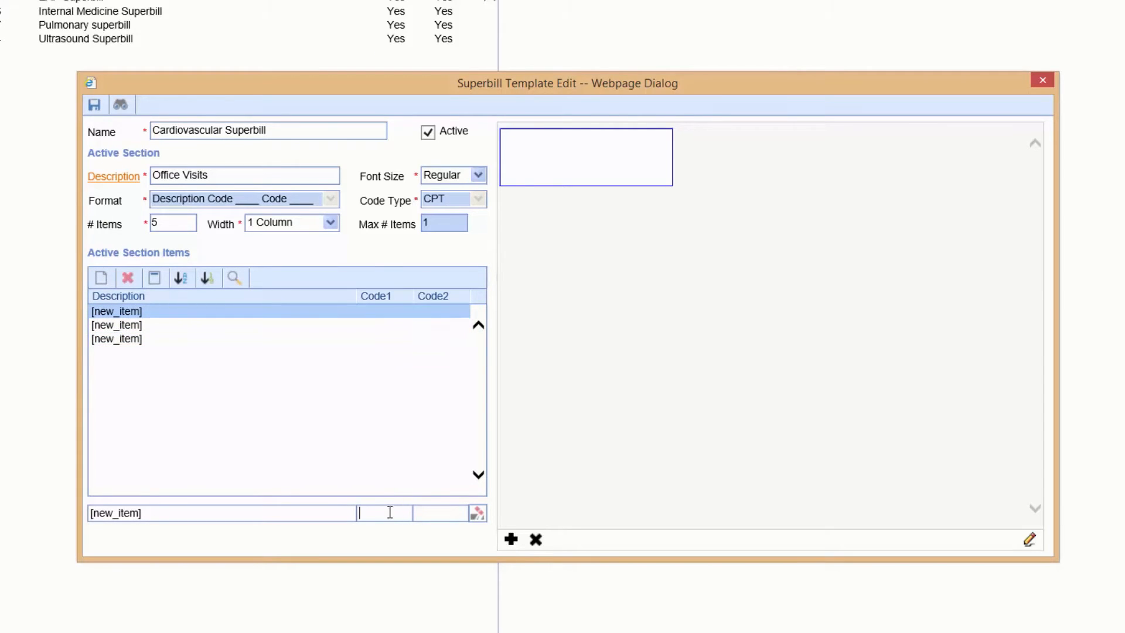
pyautogui.write('99202')
pyautogui.press('Tab')
pyautogui.write('99212')
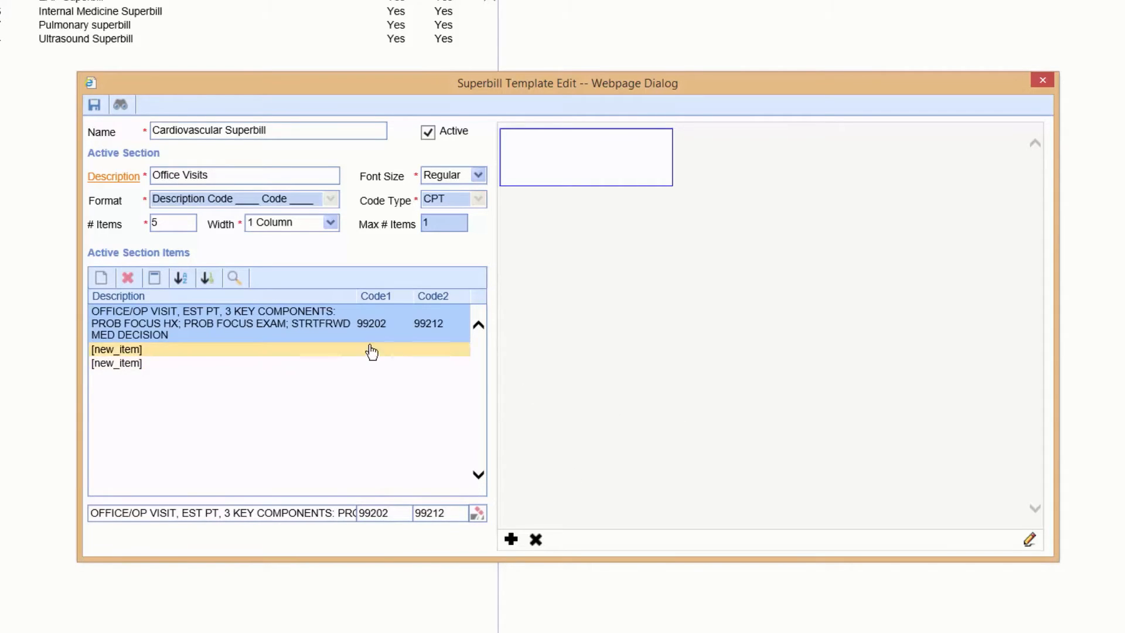
# Assign codes 99203 and 99213 to the second item in the Office Visits section
pyautogui.click(369, 350)
pyautogui.click(409, 515)
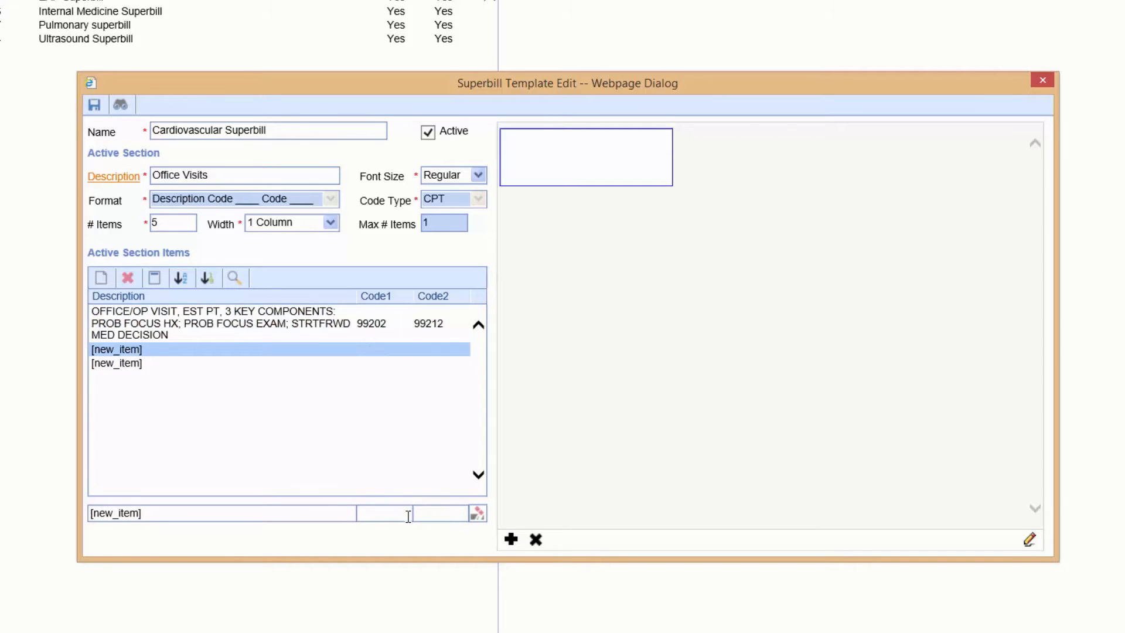
pyautogui.write('99203')
pyautogui.click(427, 514)
pyautogui.write('99213')
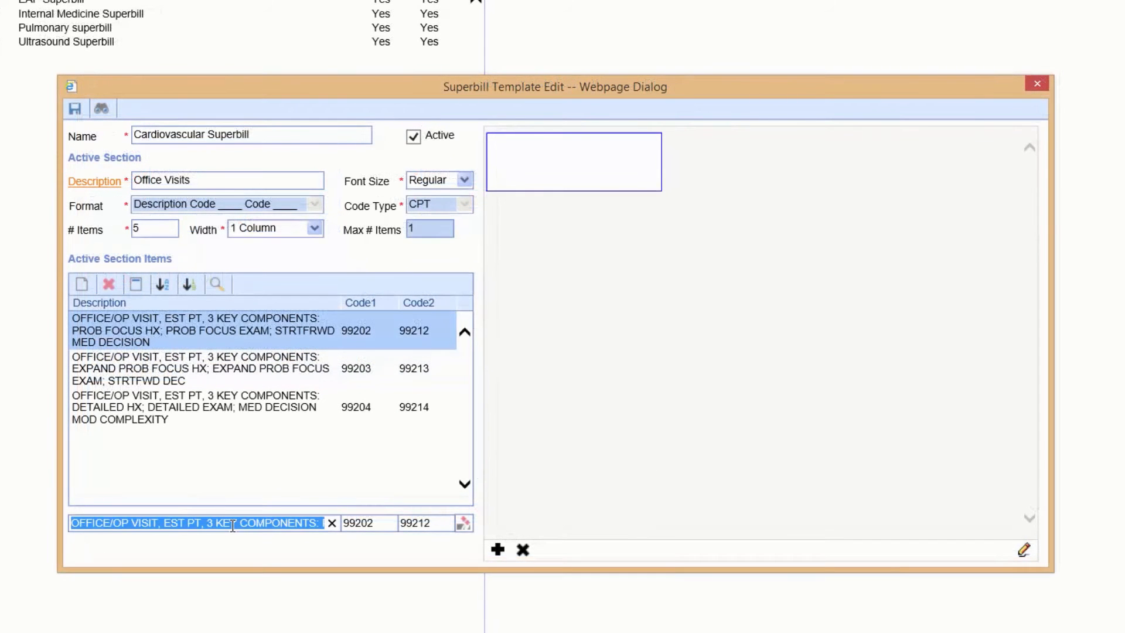
# Change the description of the 99202/99212 item to "Office Visit - Level 2"
pyautogui.write('Office Visi')
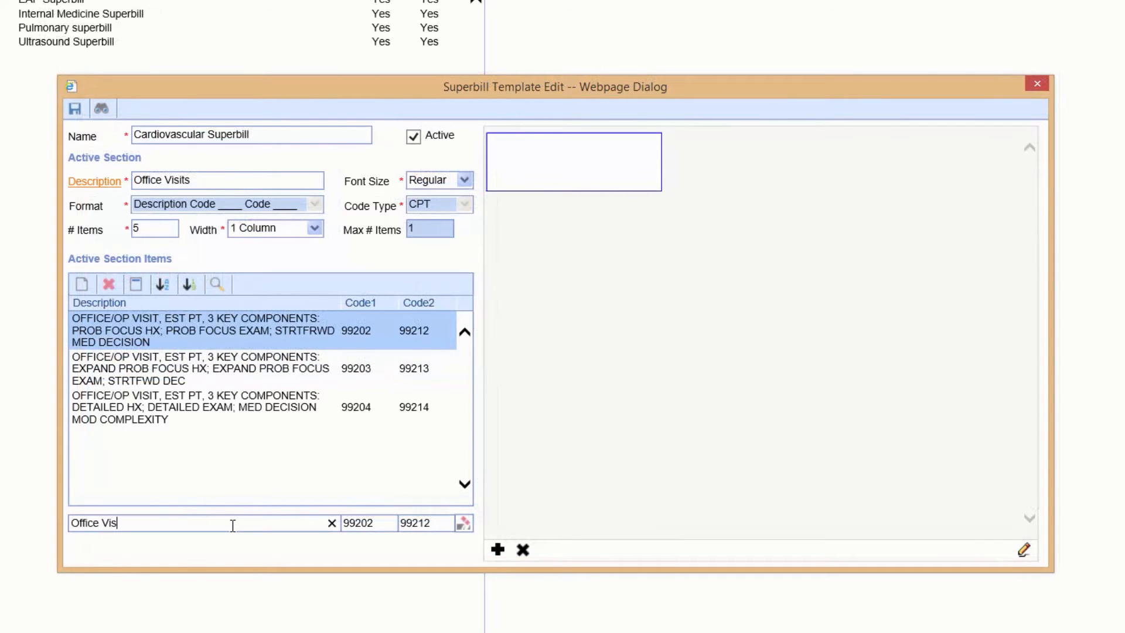
pyautogui.write('t - Level 2')
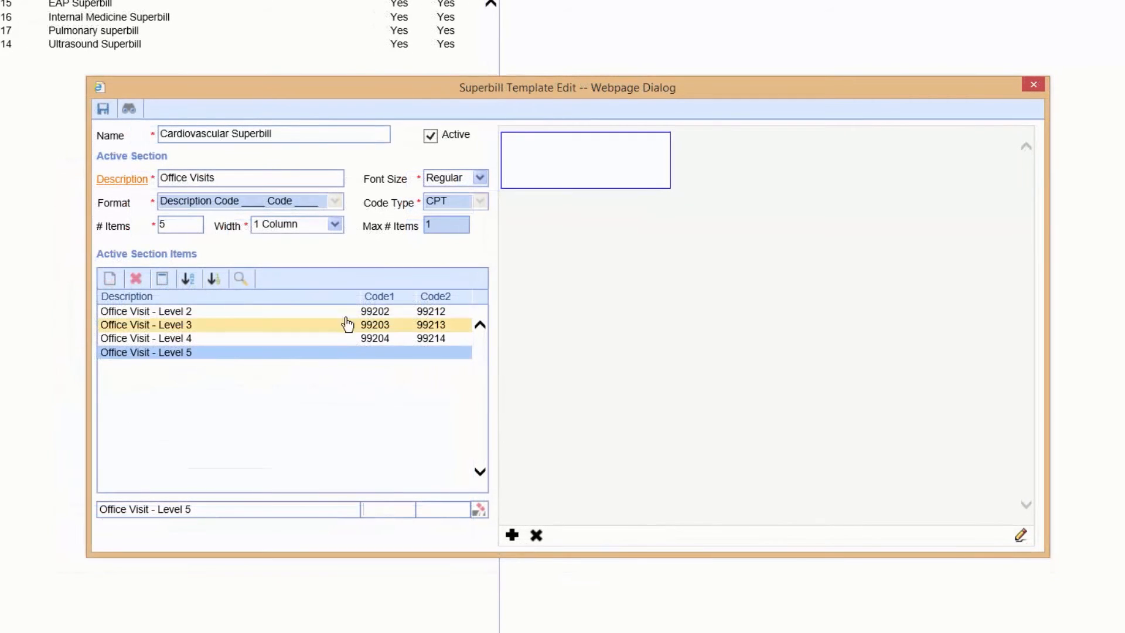
# Search the procedure codes for "office visit complex" for the Office Visit - Level 5 item and choose a new-patient visit code
pyautogui.click(240, 279)
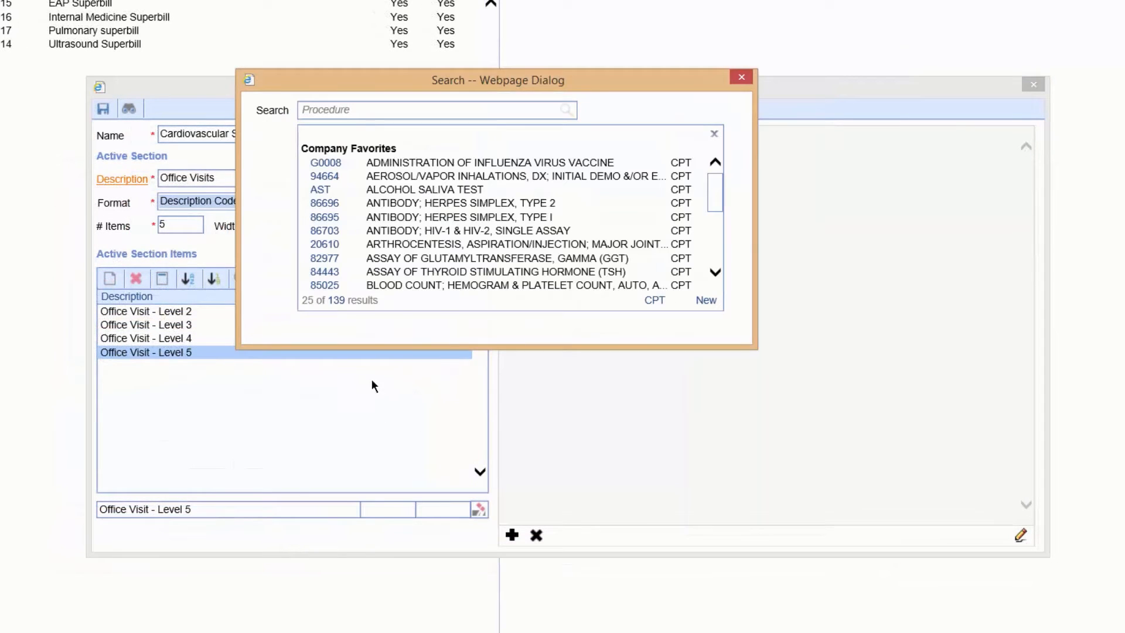
pyautogui.click(393, 109)
pyautogui.write('office visit complex')
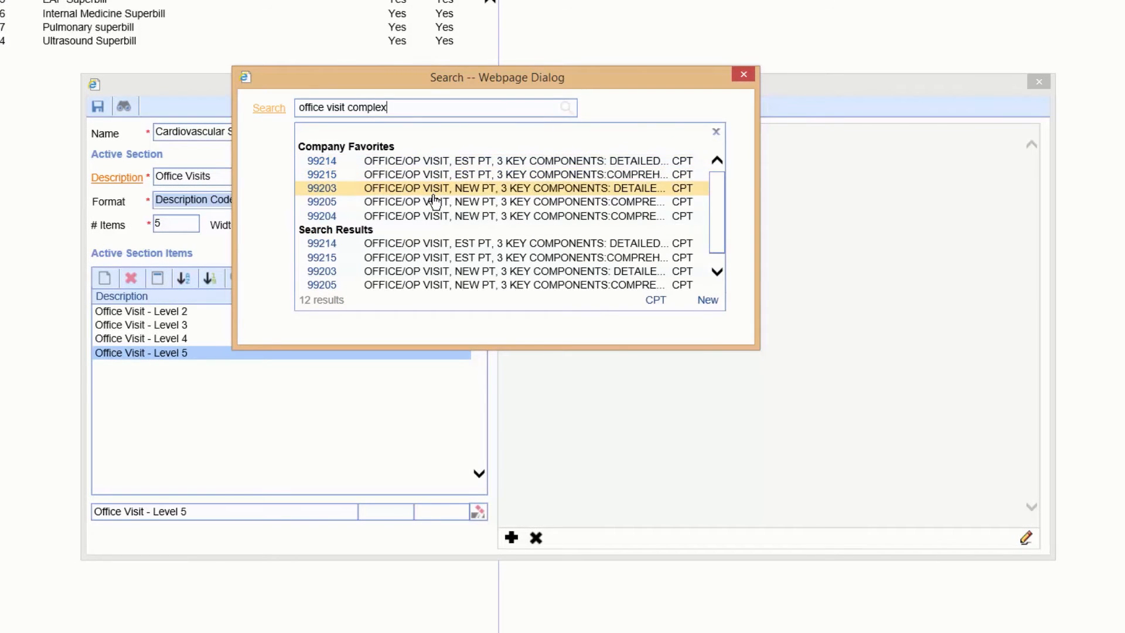
pyautogui.click(434, 201)
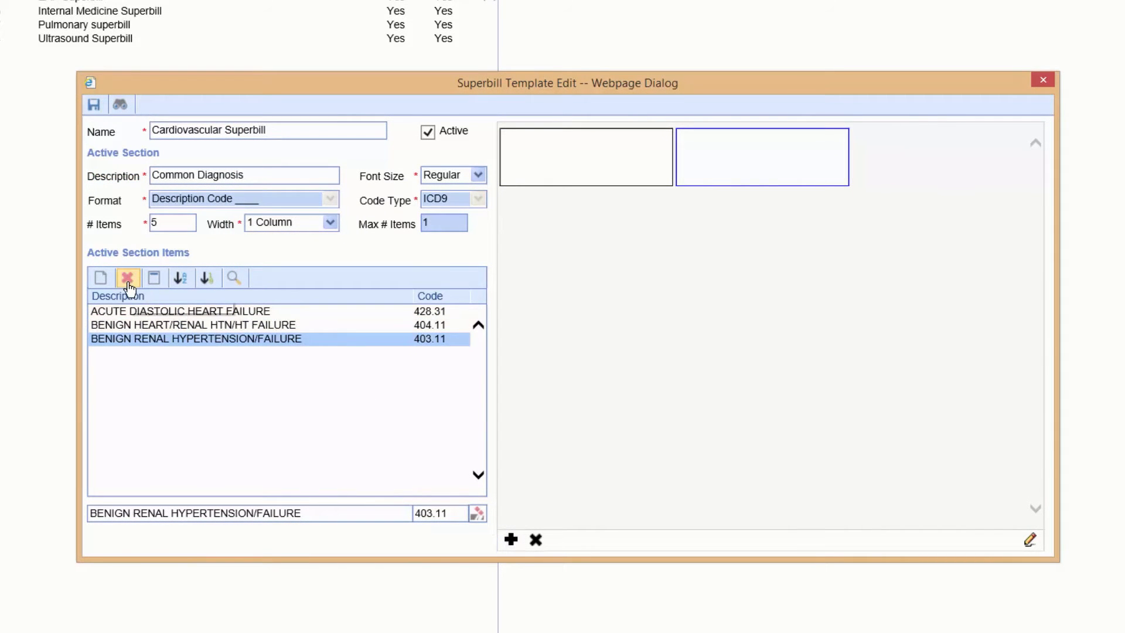
# Sort the Common Diagnosis section's items by code, then save and close the Cardiovascular Superbill template
pyautogui.click(93, 105)
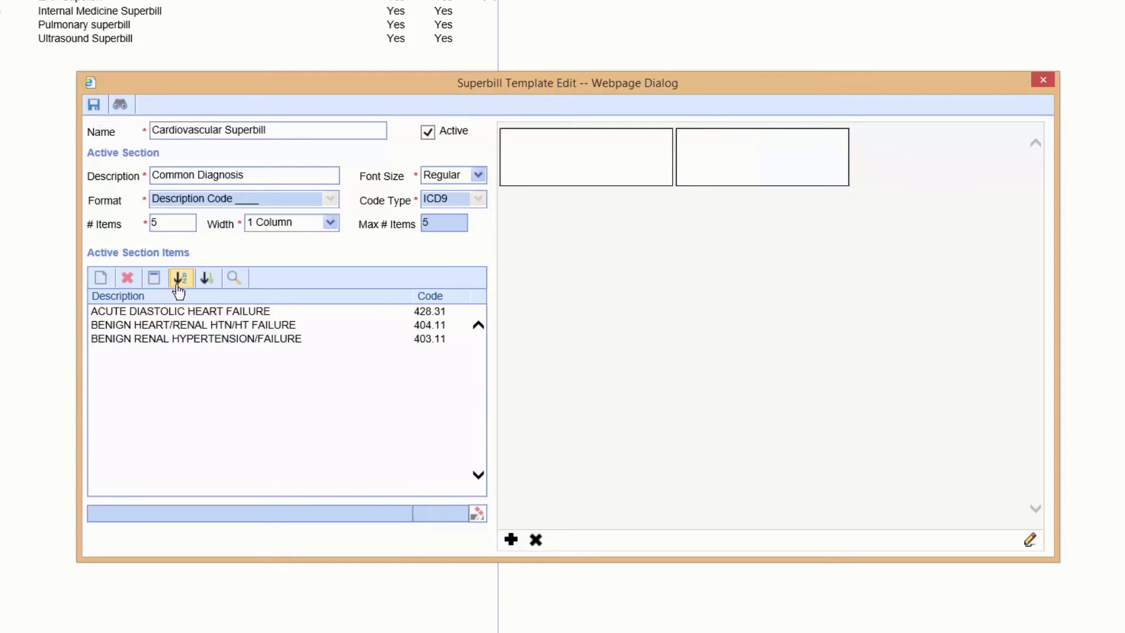
pyautogui.click(218, 288)
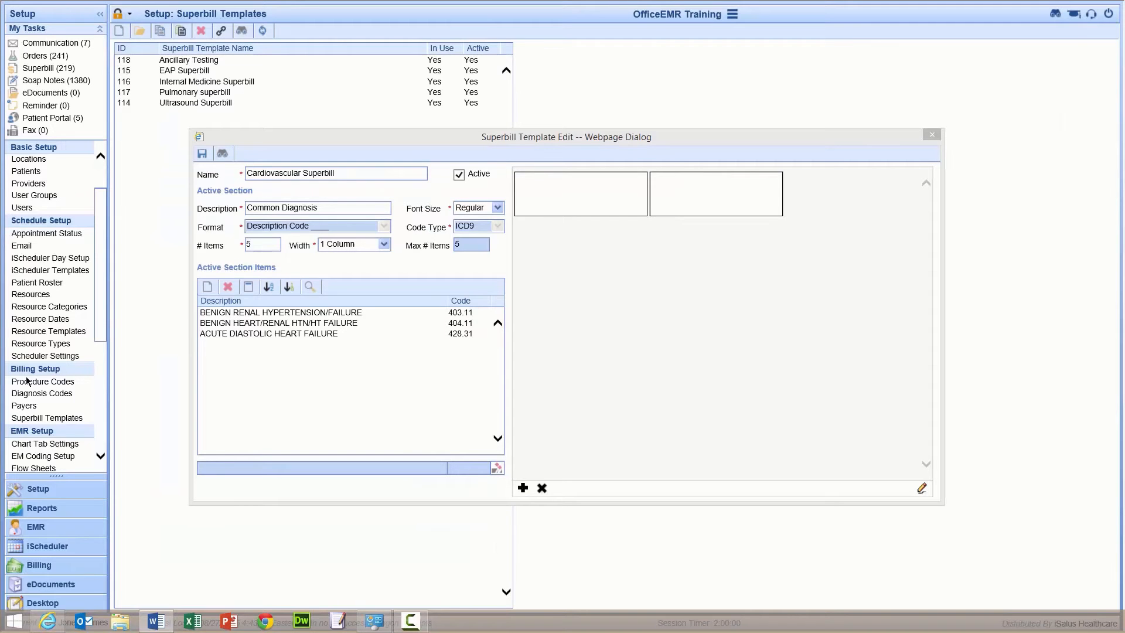
pyautogui.click(211, 166)
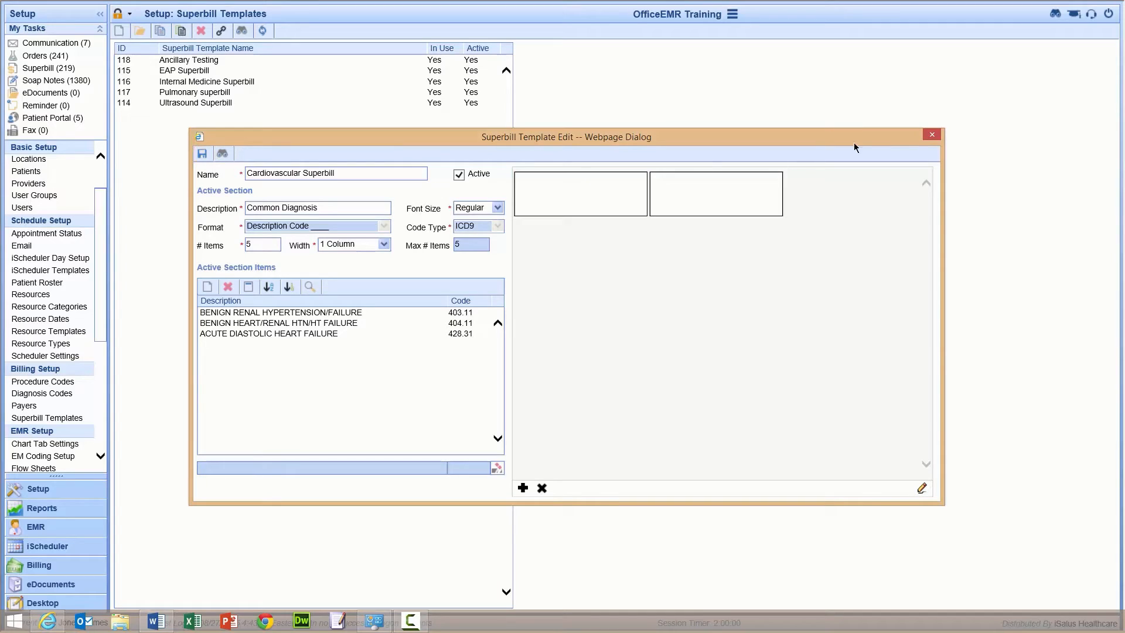
pyautogui.click(932, 135)
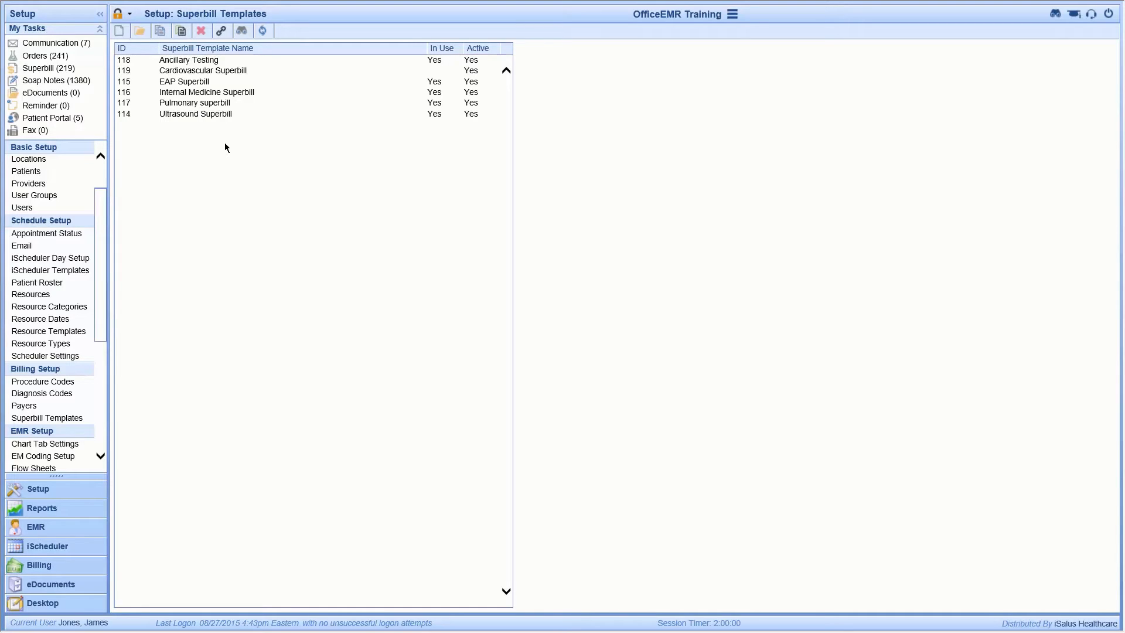
# Assign three personnel resources to the Cardiovascular Superbill as an ICD9 superbill
pyautogui.click(226, 72)
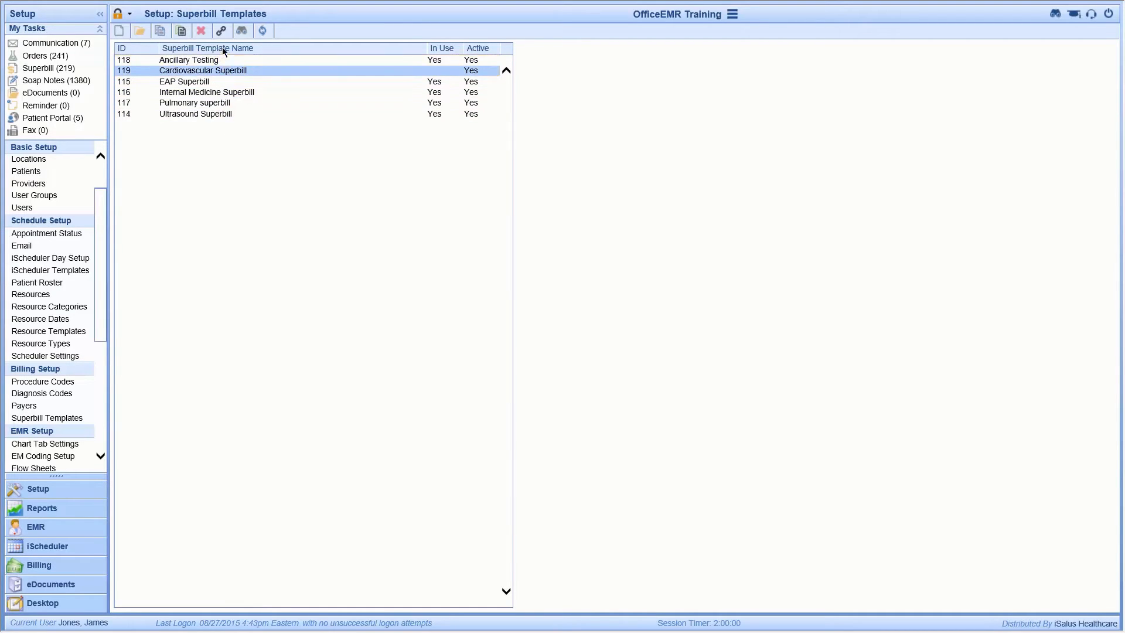
pyautogui.click(222, 31)
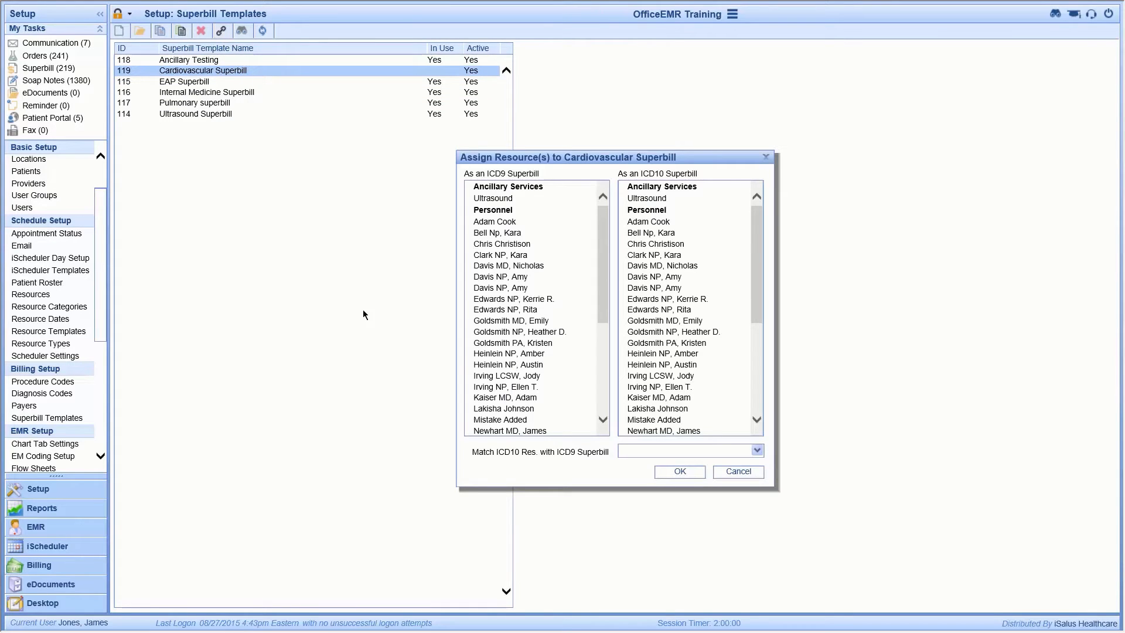
pyautogui.click(535, 365)
pyautogui.moveTo(602, 283); pyautogui.dragTo(602, 295)
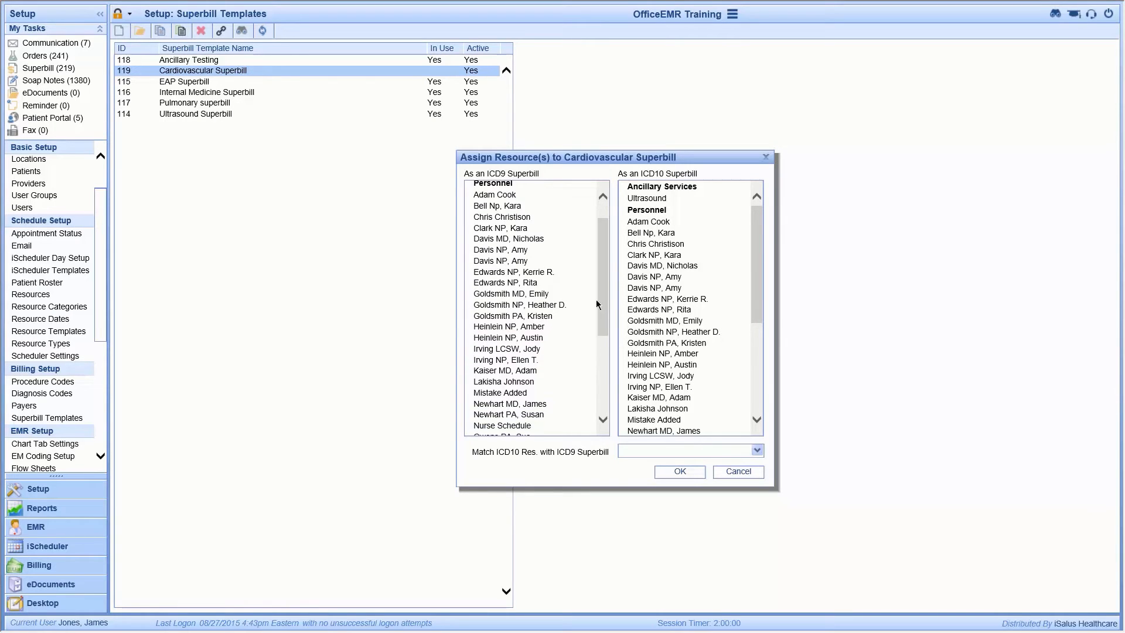
pyautogui.click(561, 287)
pyautogui.click(537, 355)
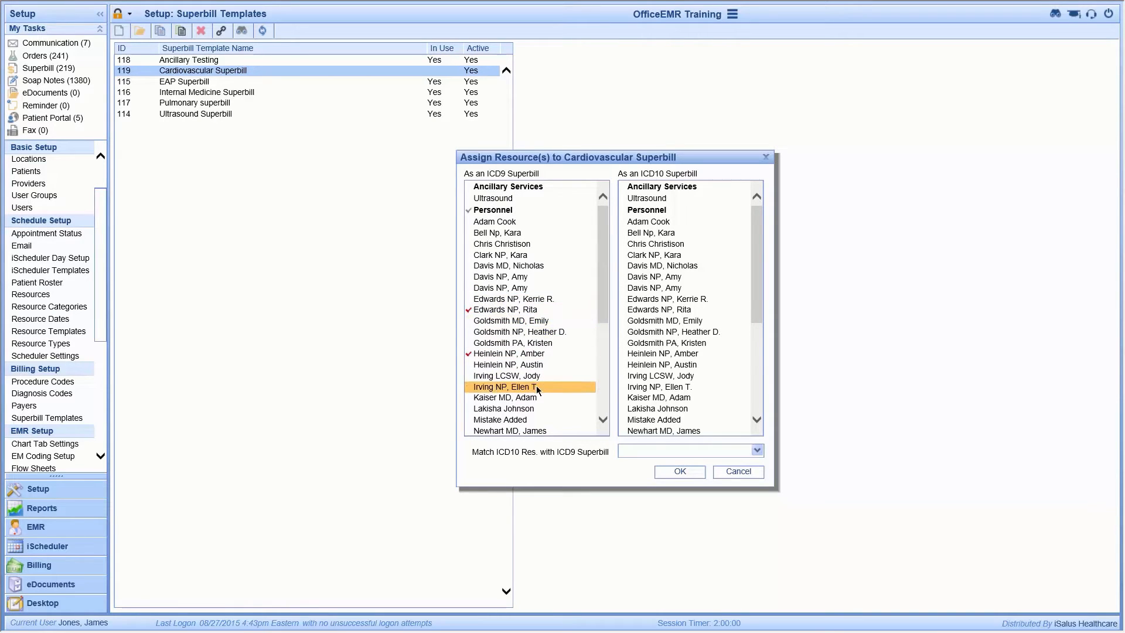
pyautogui.click(537, 387)
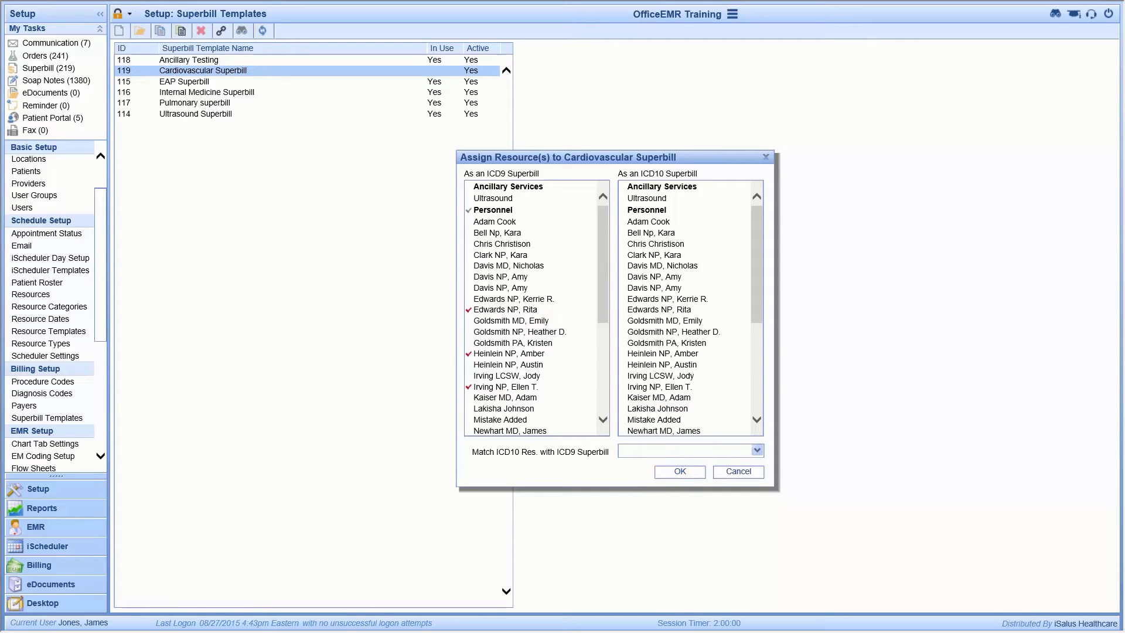
pyautogui.click(675, 473)
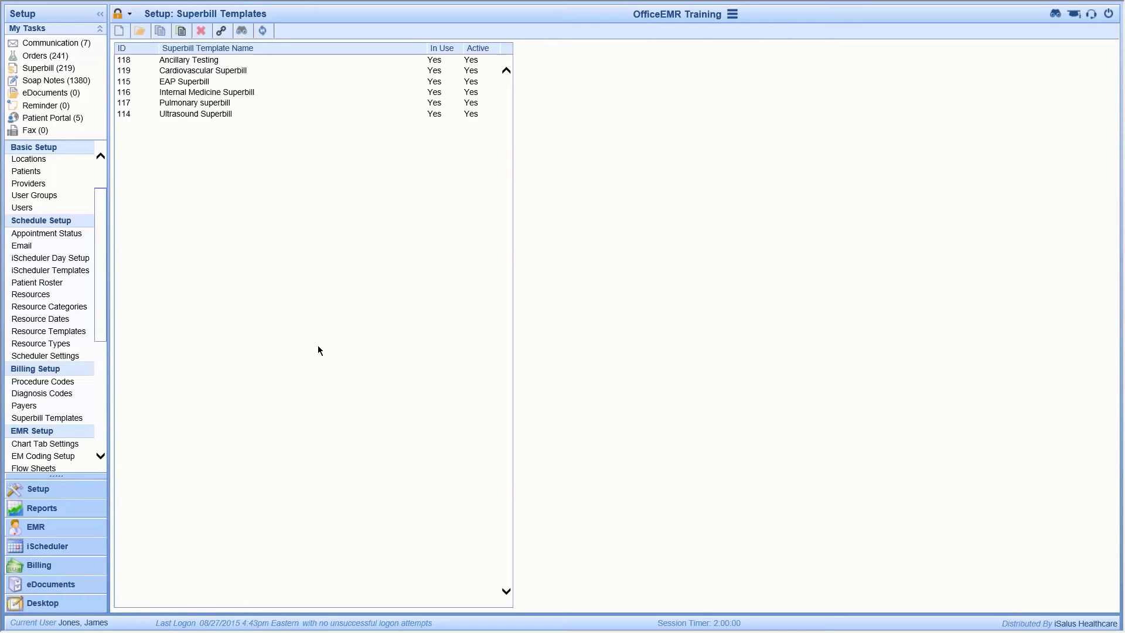
# Open the Users setup and select the first user in the active users list
pyautogui.scroll(-4, 72, 494)
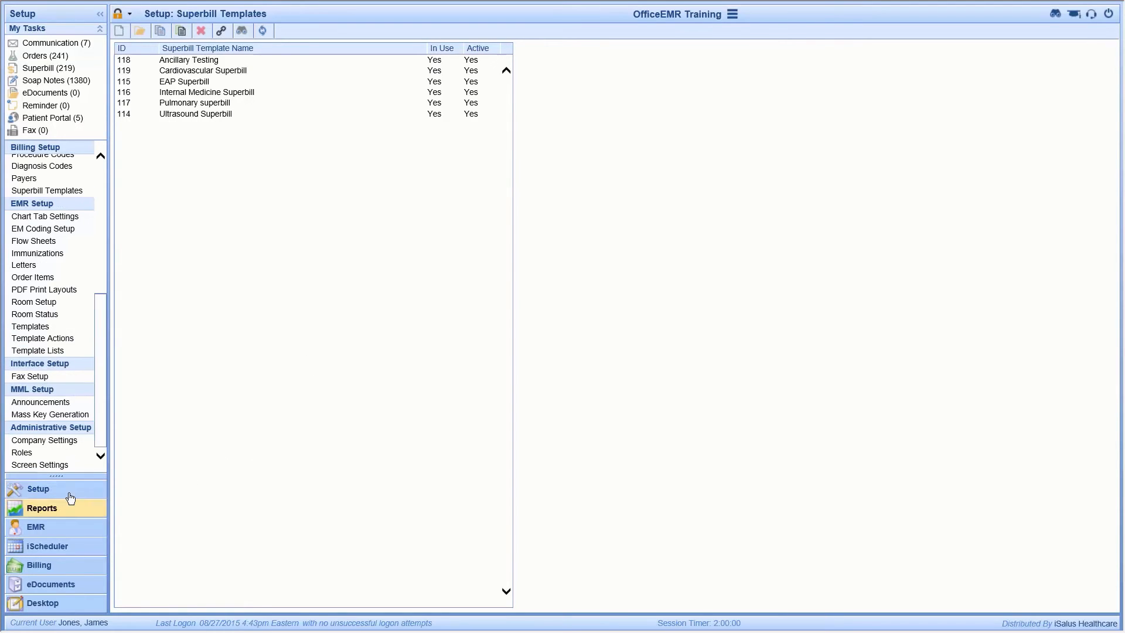
pyautogui.moveTo(105, 406); pyautogui.dragTo(96, 272)
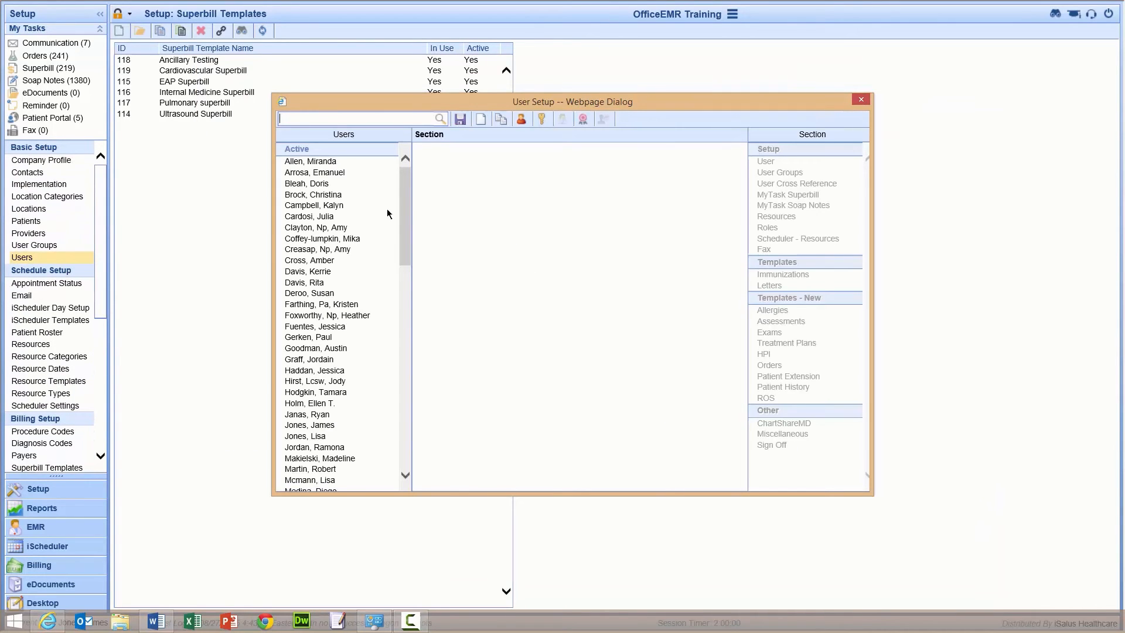
pyautogui.click(352, 161)
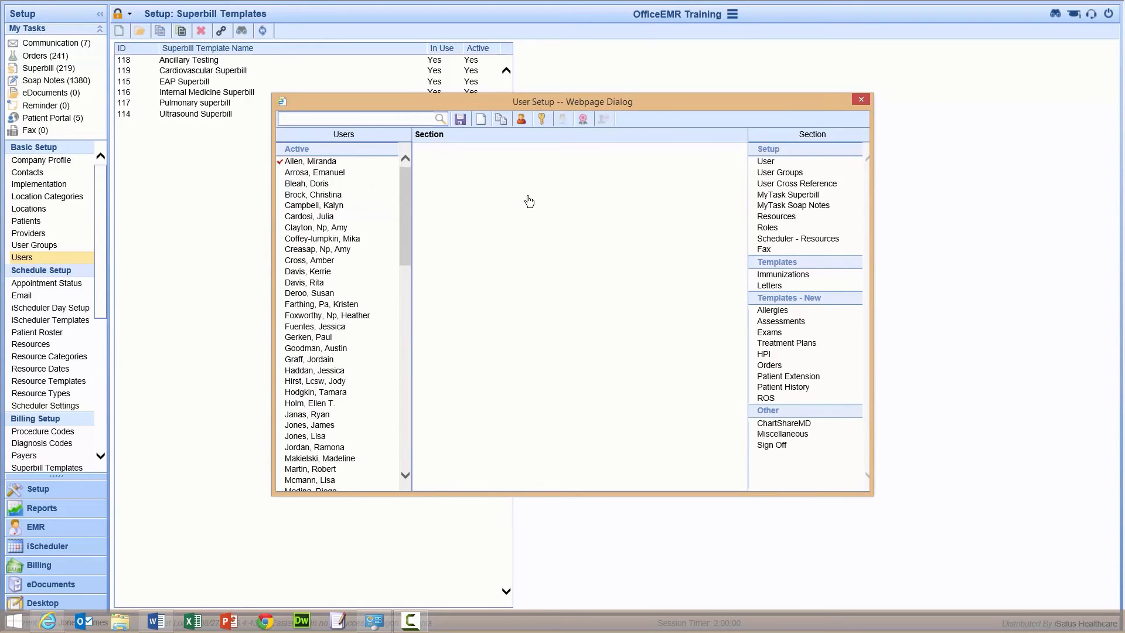
# Open the selected user's settings, search for "superbill" and open the Top Superbill Diagnosis Codes setting
pyautogui.click(522, 121)
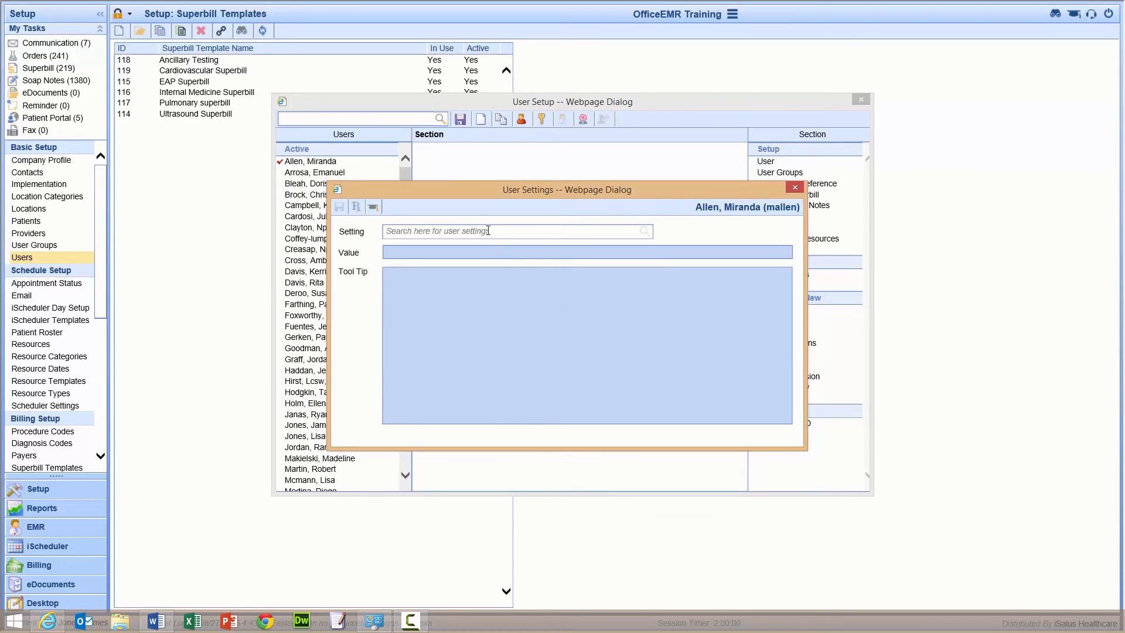
pyautogui.write('superbill')
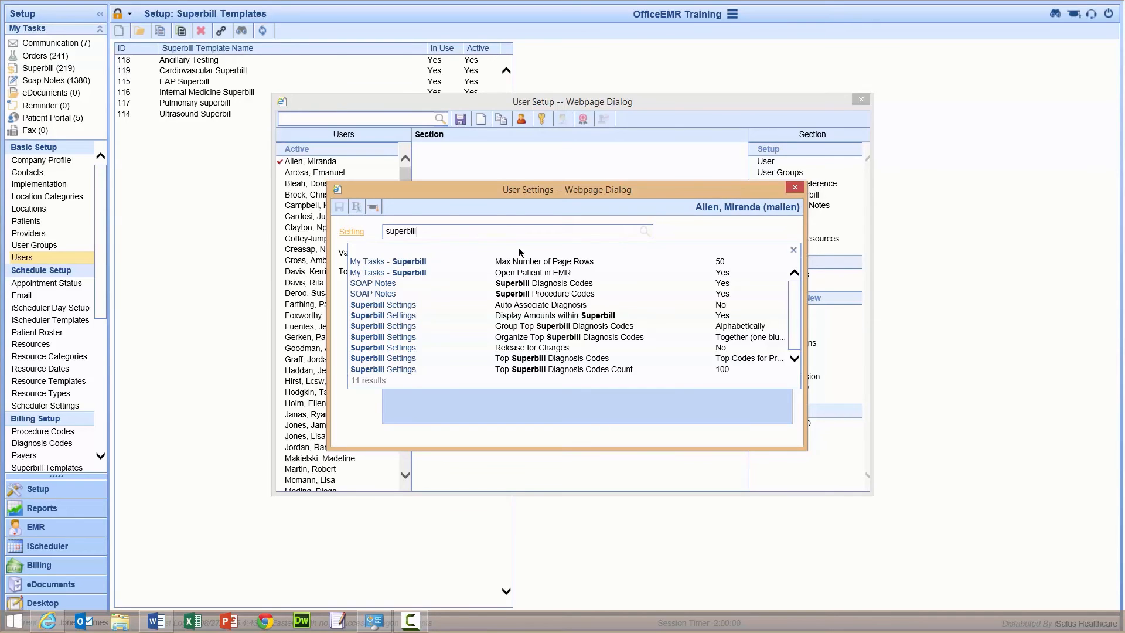
pyautogui.click(569, 361)
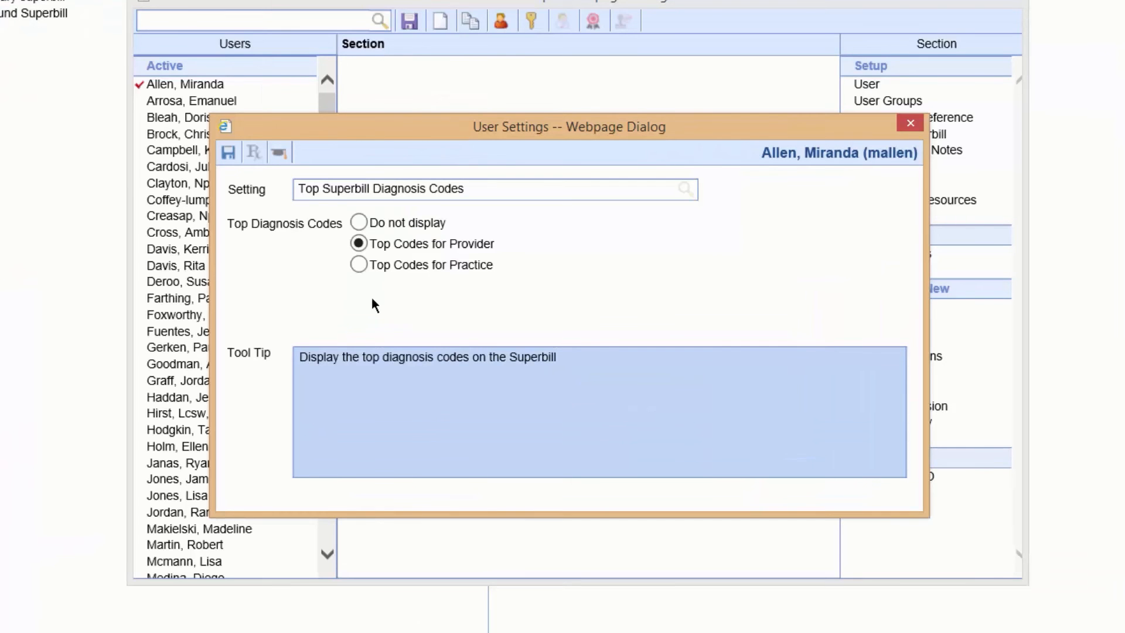
# Set Top Superbill Diagnosis Codes to Top Codes for Practice, and set Top Superbill Diagnosis Codes Count to a maximum of 50, saving both settings
pyautogui.click(360, 265)
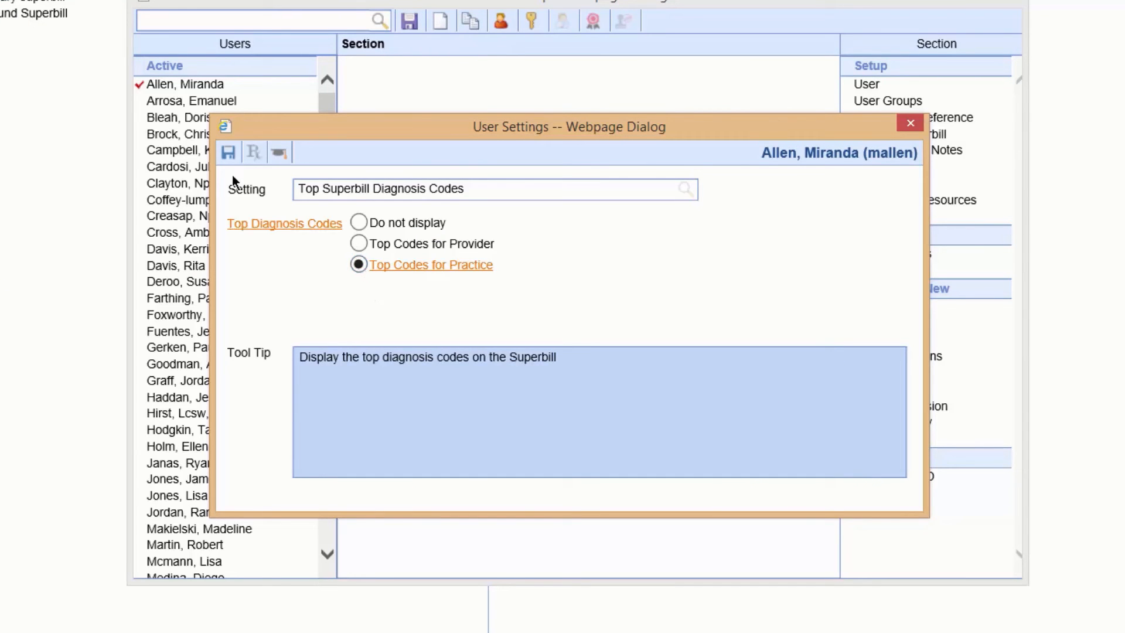
pyautogui.click(517, 192)
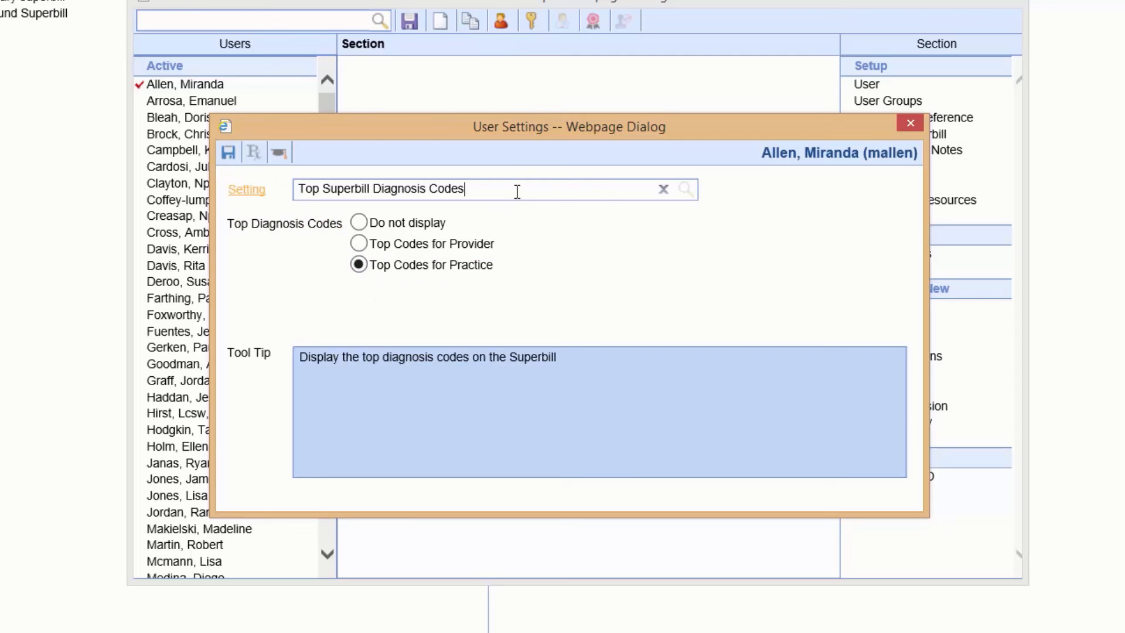
pyautogui.moveTo(518, 191); pyautogui.dragTo(226, 178)
pyautogui.write('sup')
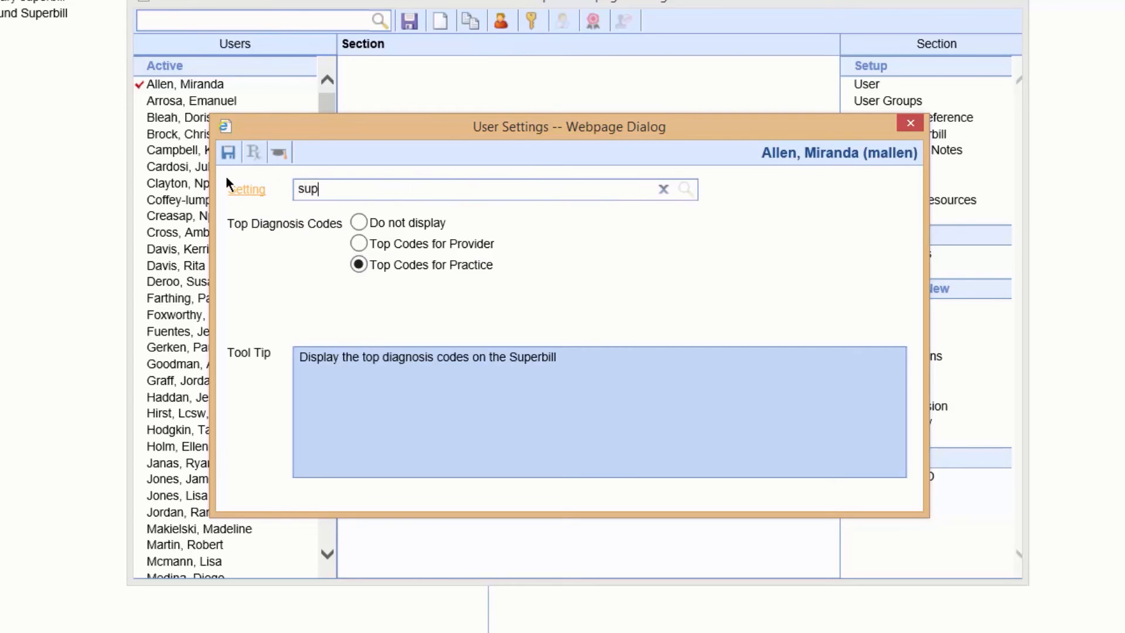
pyautogui.write('erbill')
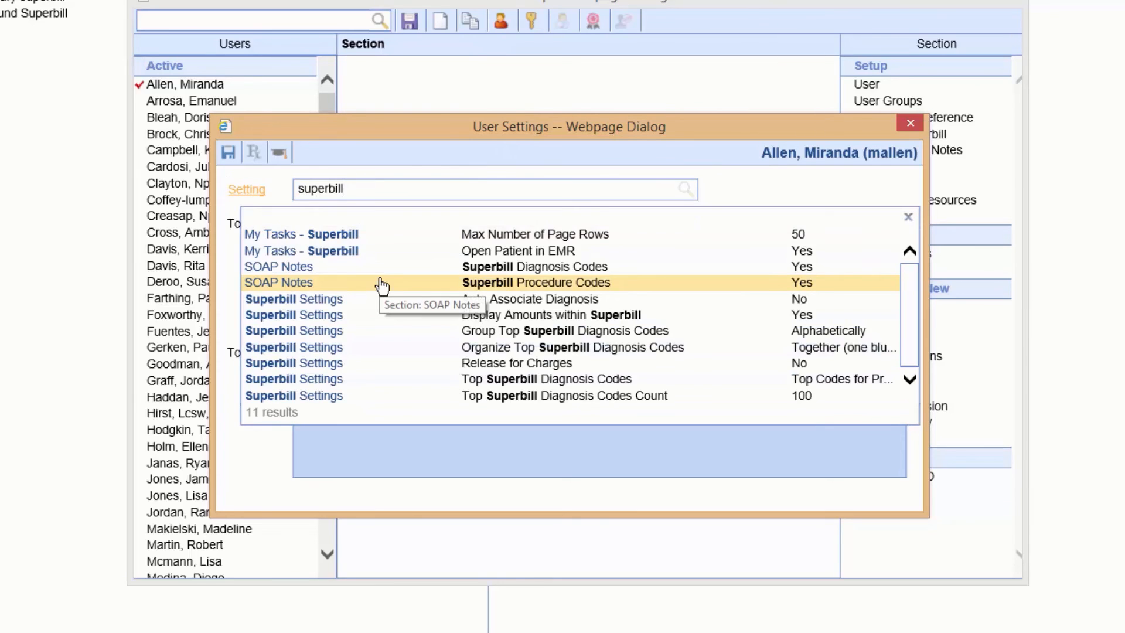
pyautogui.click(521, 403)
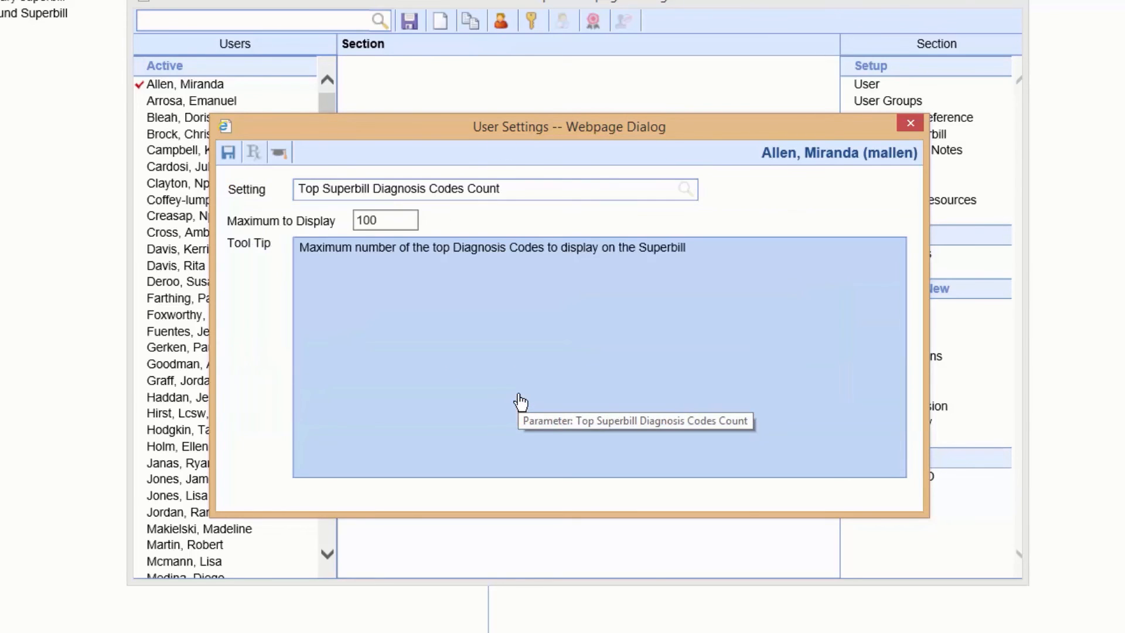
pyautogui.click(392, 224)
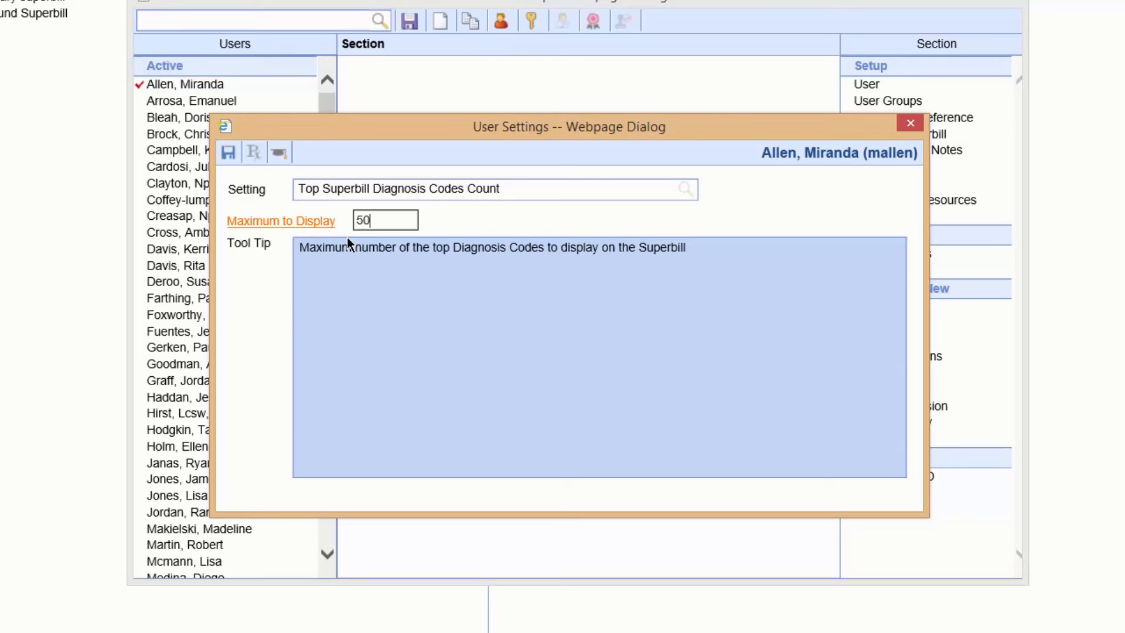
pyautogui.write('50')
pyautogui.click(228, 153)
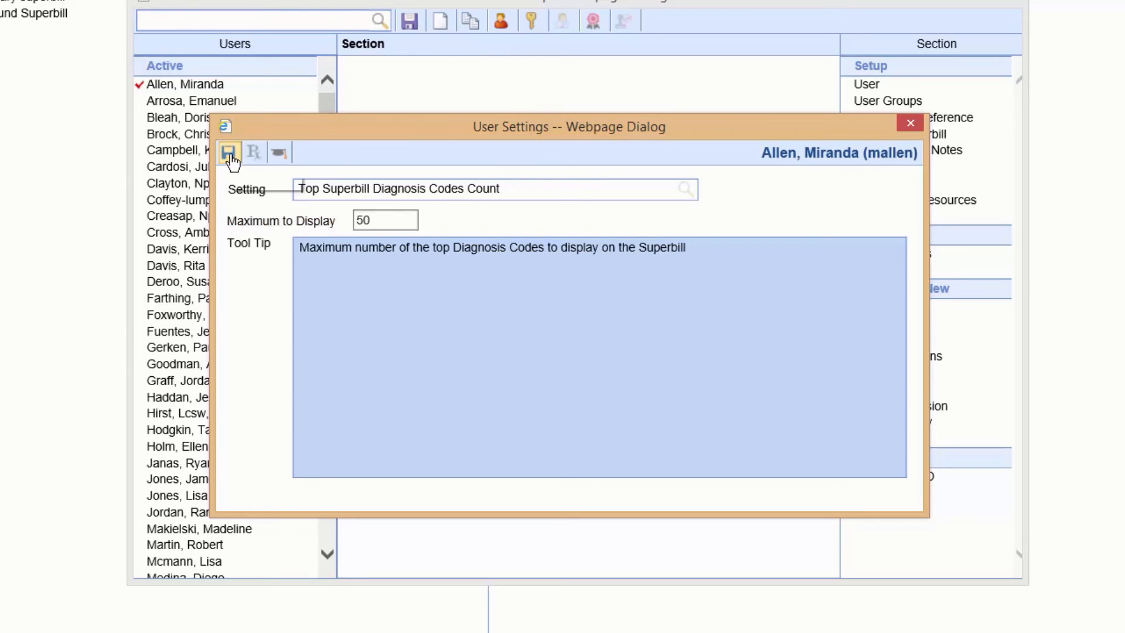
# Search the settings for "superbill", set Organize Top Superbill Diagnosis Codes to ICD10 Chapter and save it
pyautogui.moveTo(561, 188); pyautogui.dragTo(296, 187)
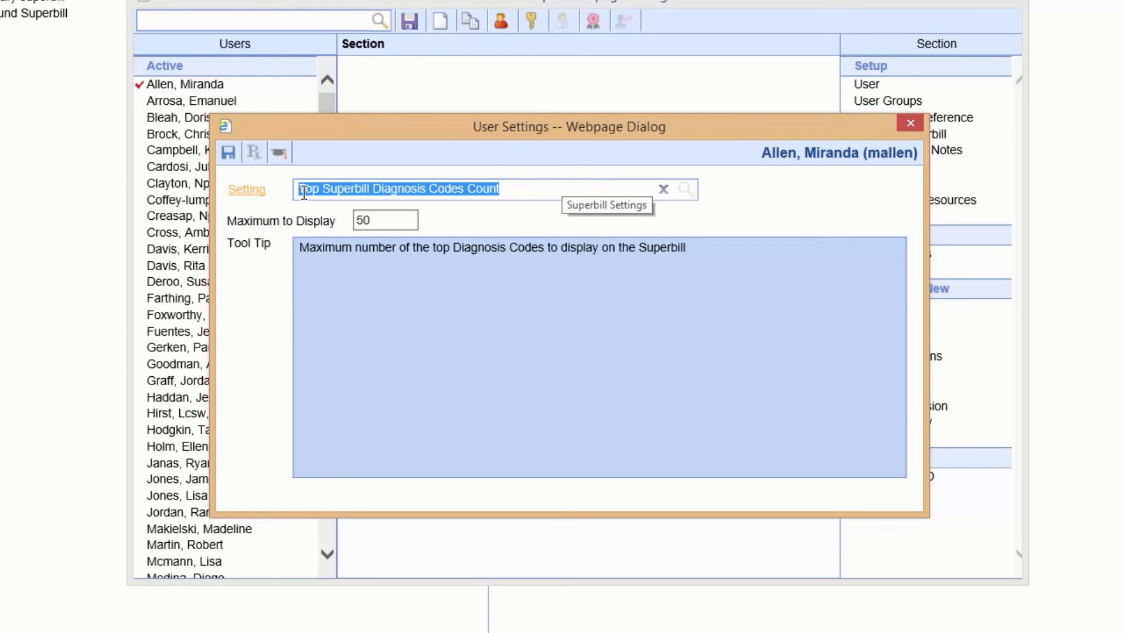
pyautogui.write('superbill')
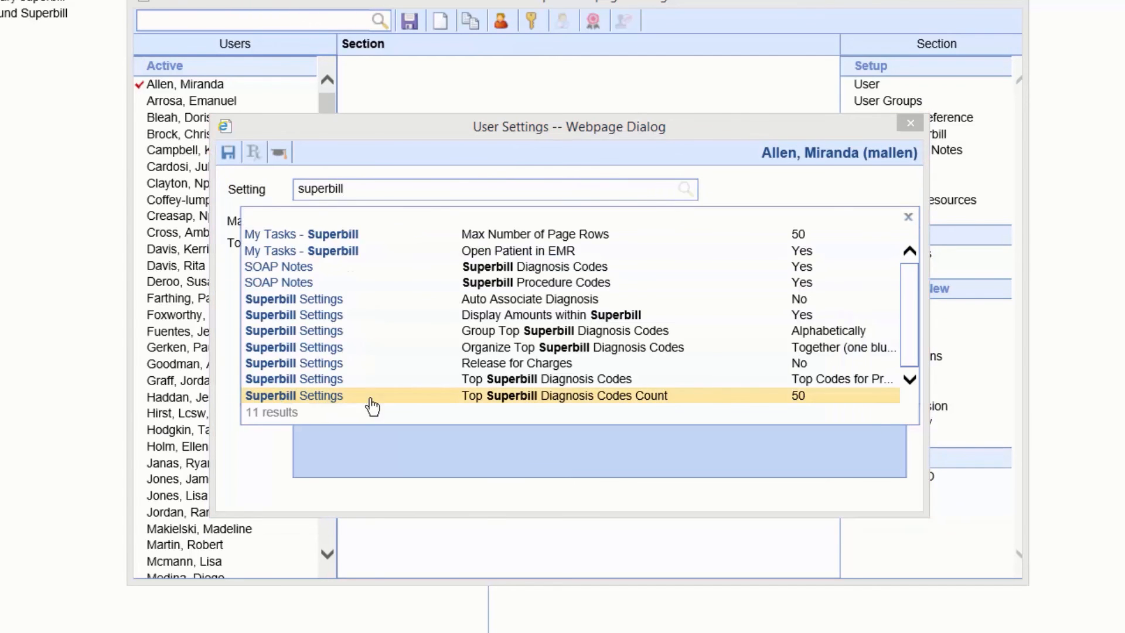
pyautogui.click(504, 347)
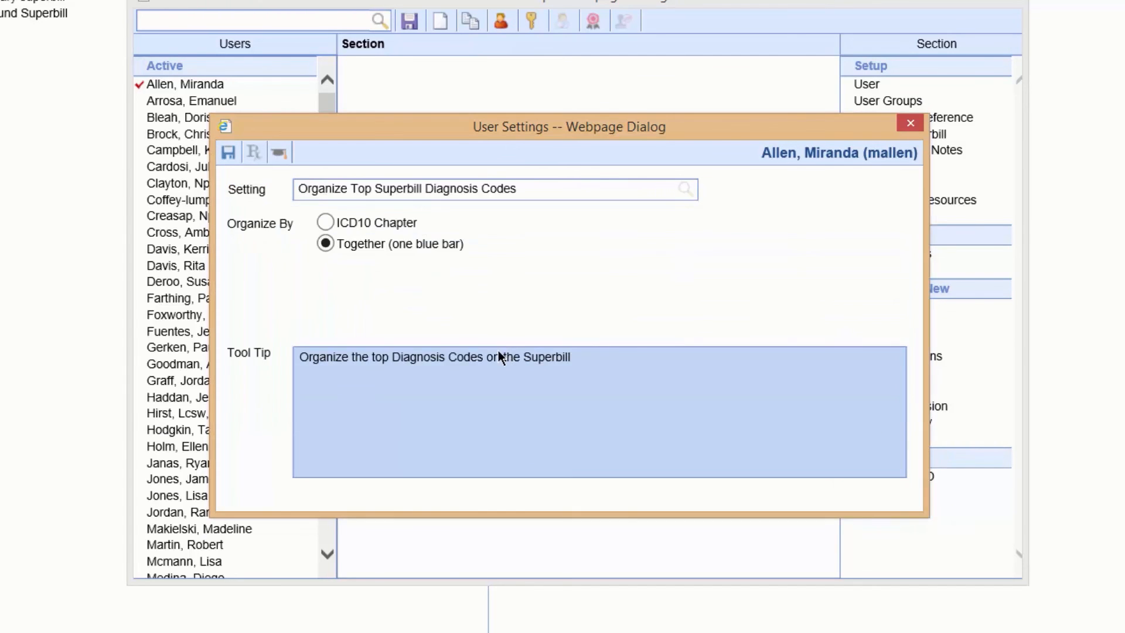
pyautogui.click(324, 224)
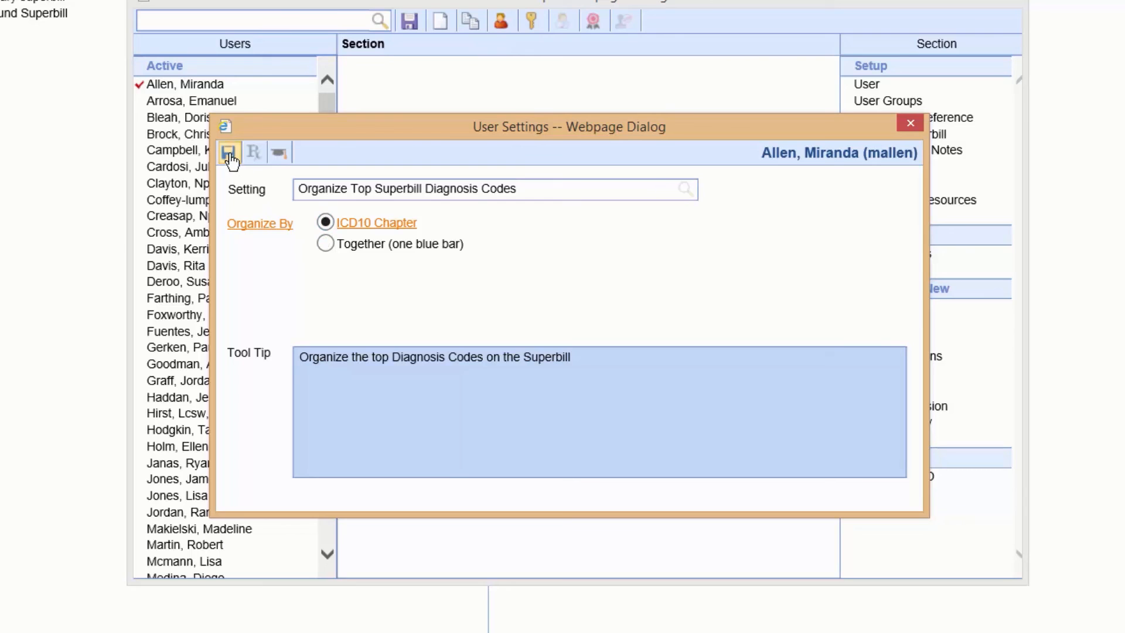
# Find the Group Top Superbill Diagnosis Codes setting by searching "superbill", set it to By Usage, then save and close the user settings
pyautogui.moveTo(516, 189); pyautogui.dragTo(296, 192)
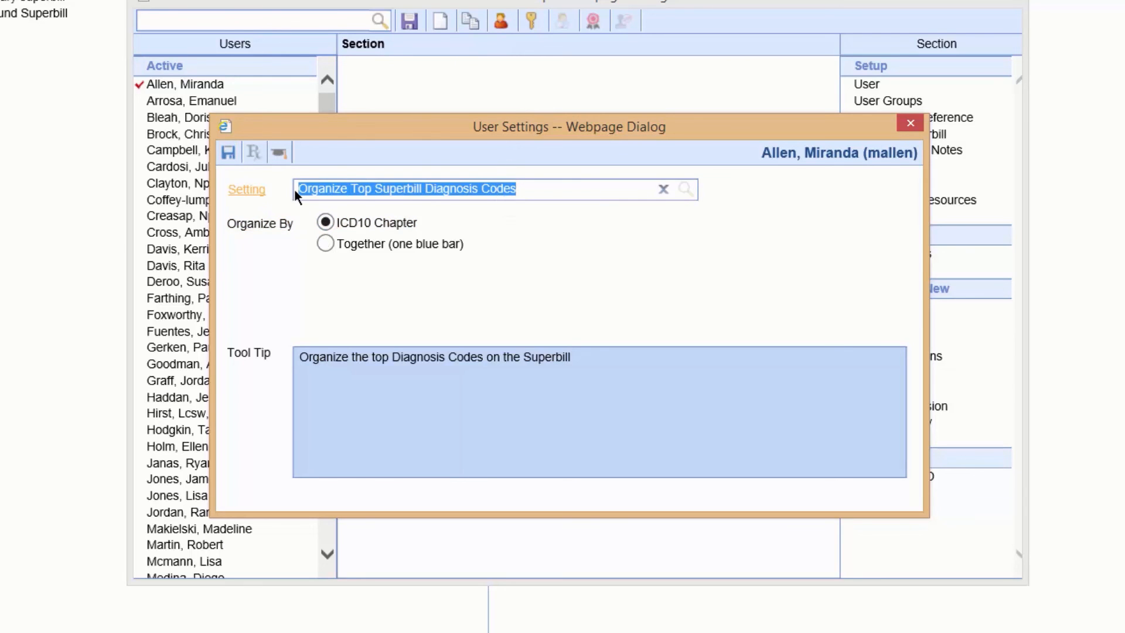
pyautogui.write('superbill')
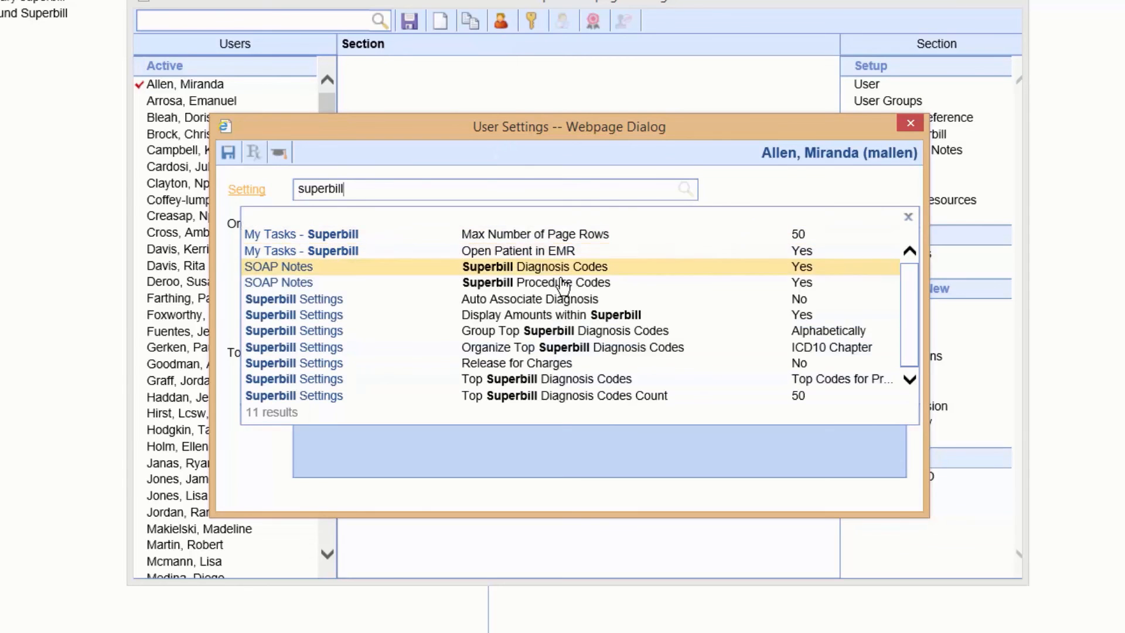
pyautogui.click(564, 332)
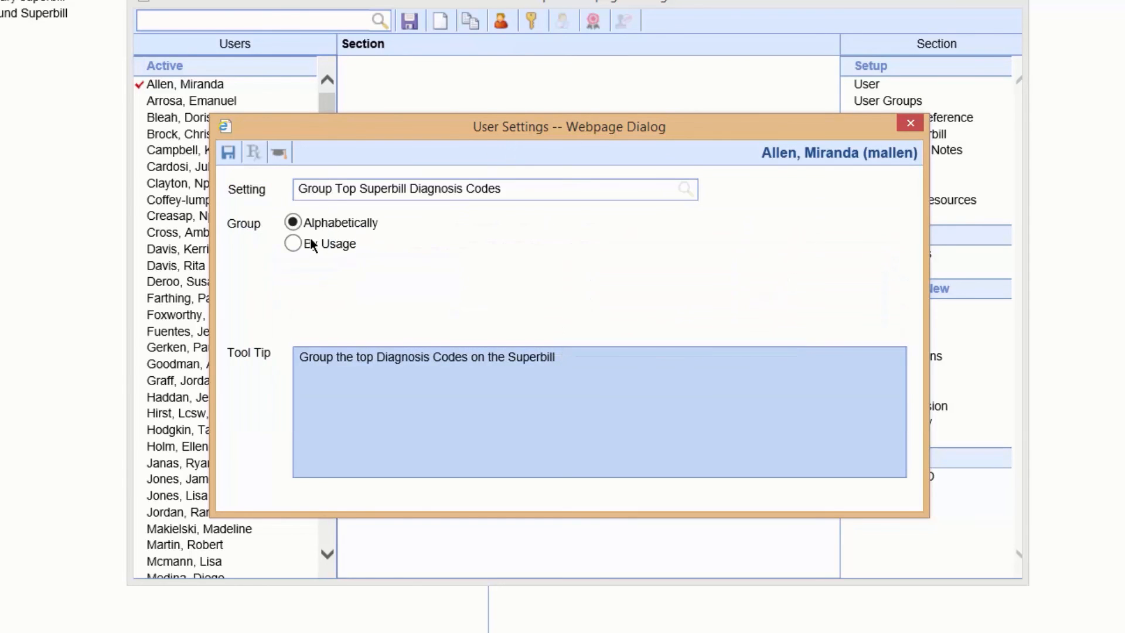
pyautogui.click(293, 243)
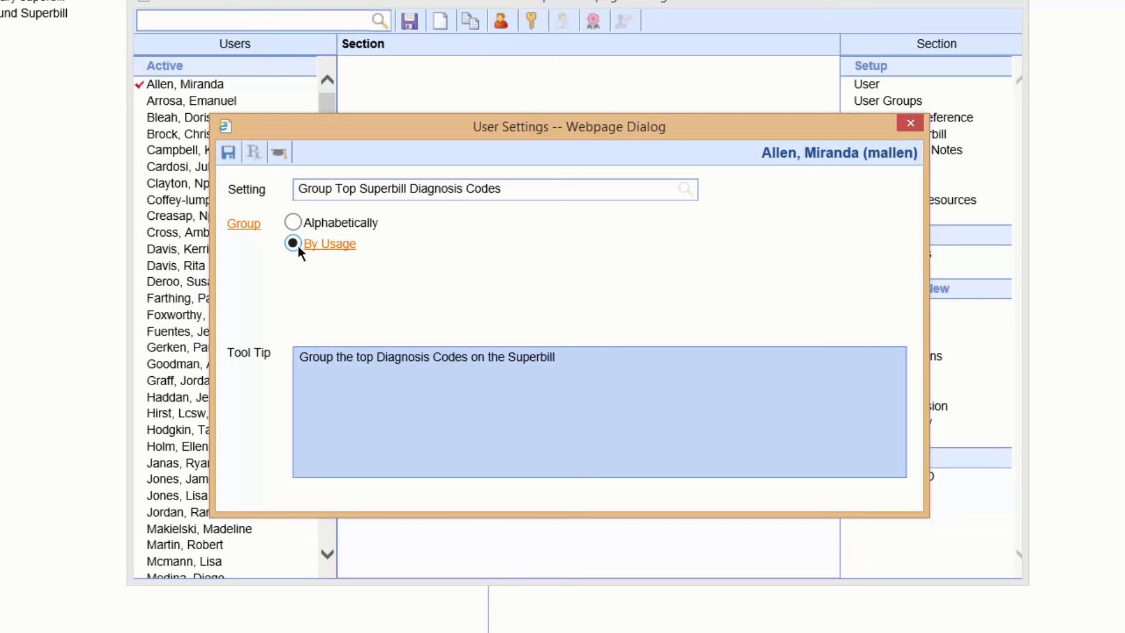
pyautogui.click(220, 159)
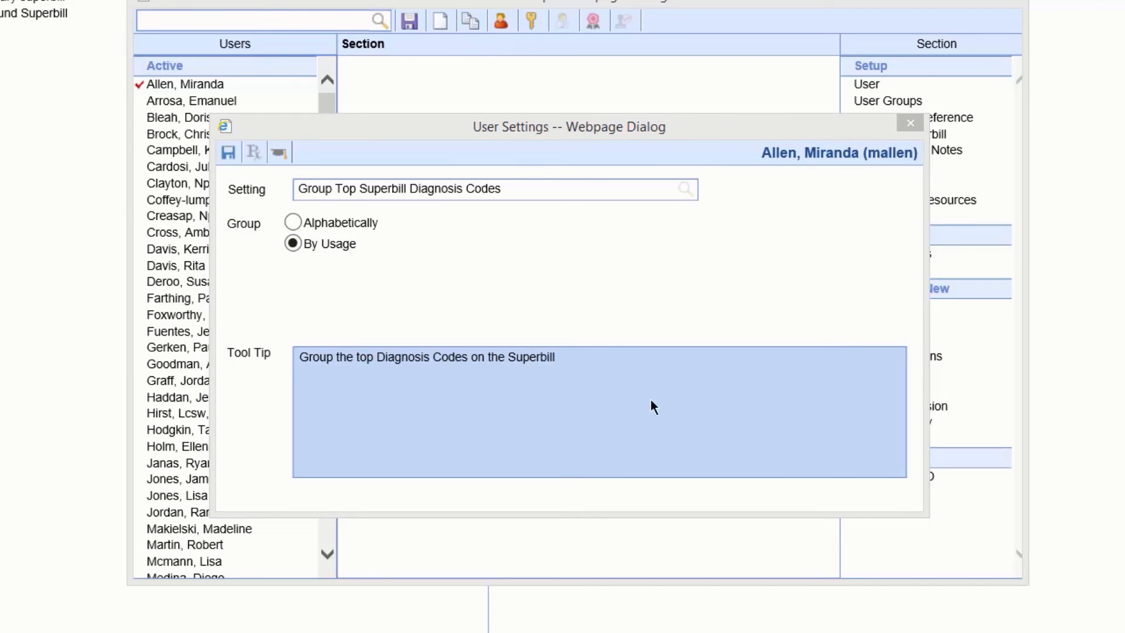
pyautogui.click(911, 123)
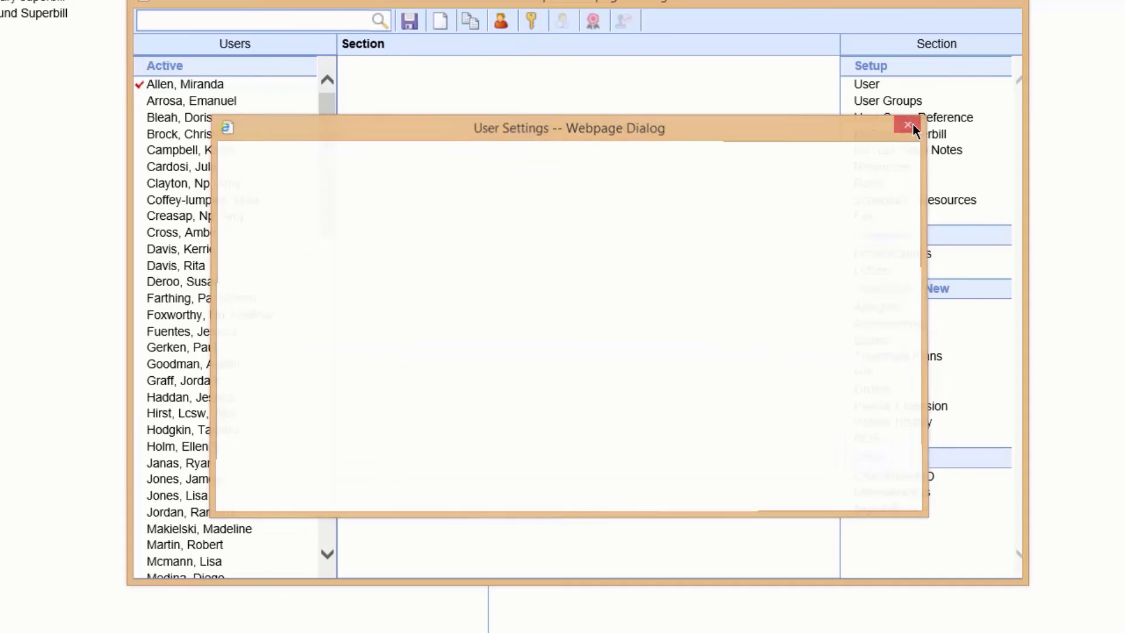